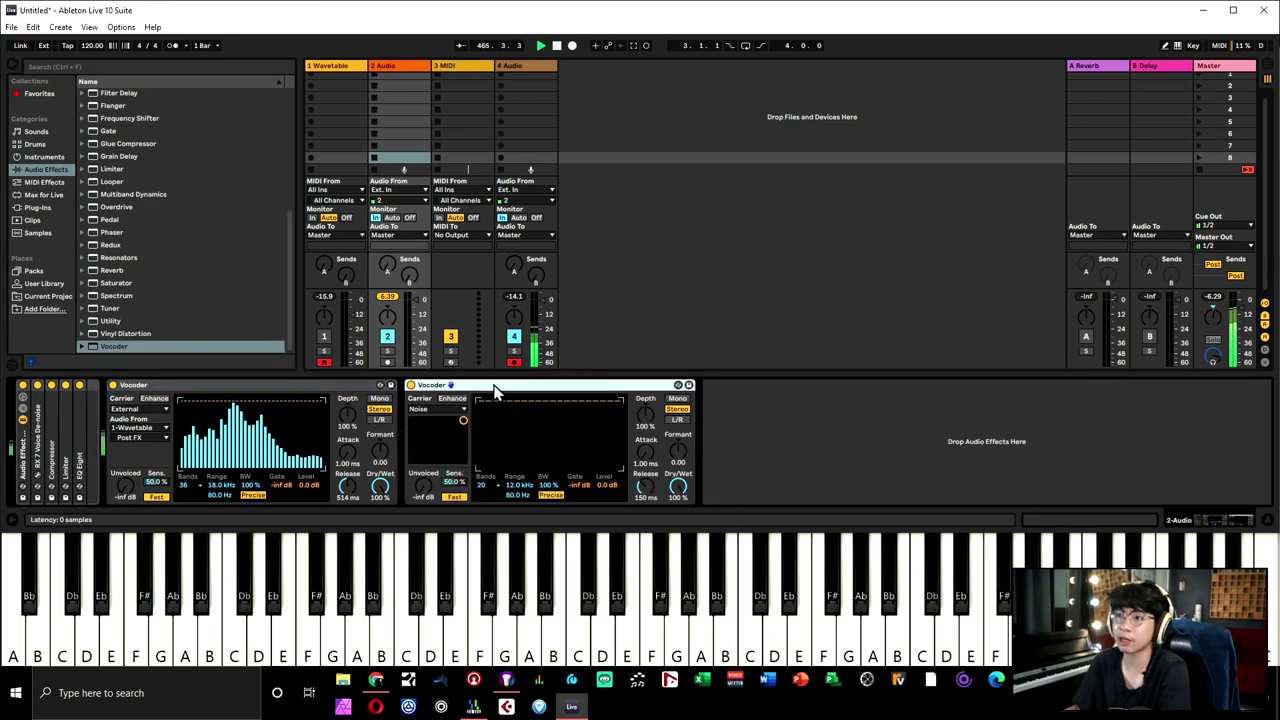
- Delete the second Vocoder, the one with the Noise carrier, and rename the 2 Audio track as Vocal
key("Delete")
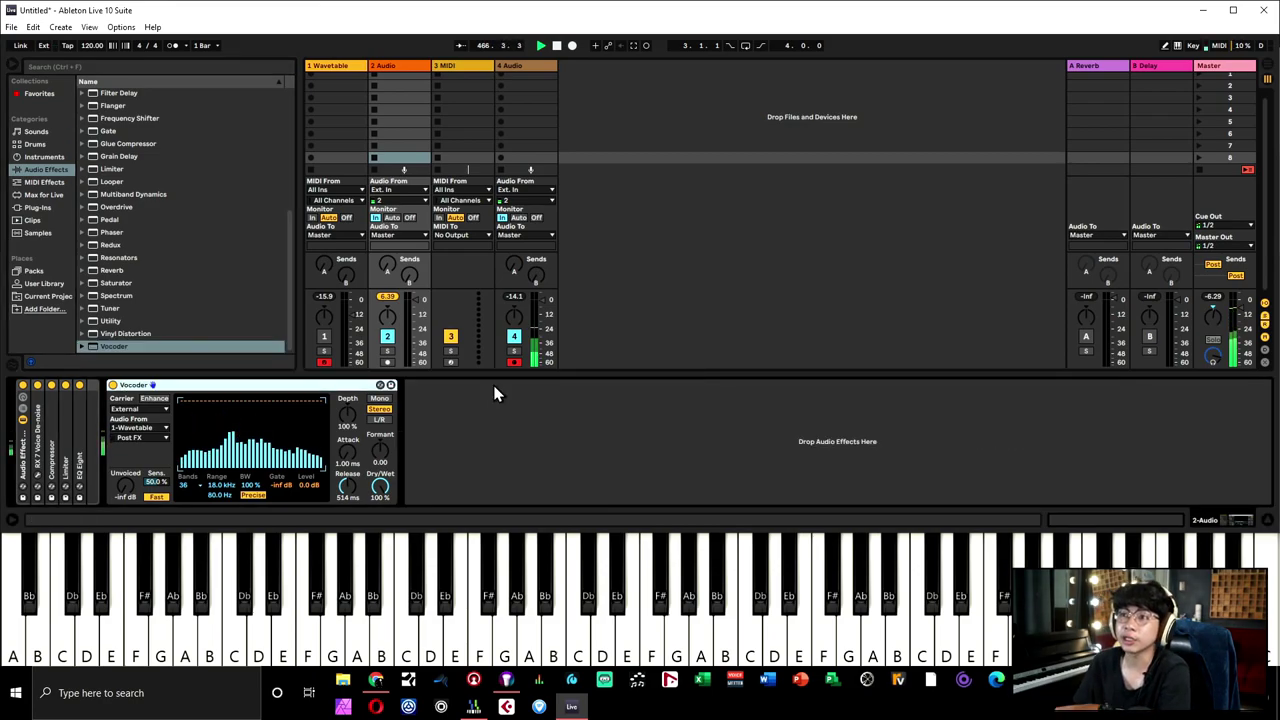
left_click(398, 67)
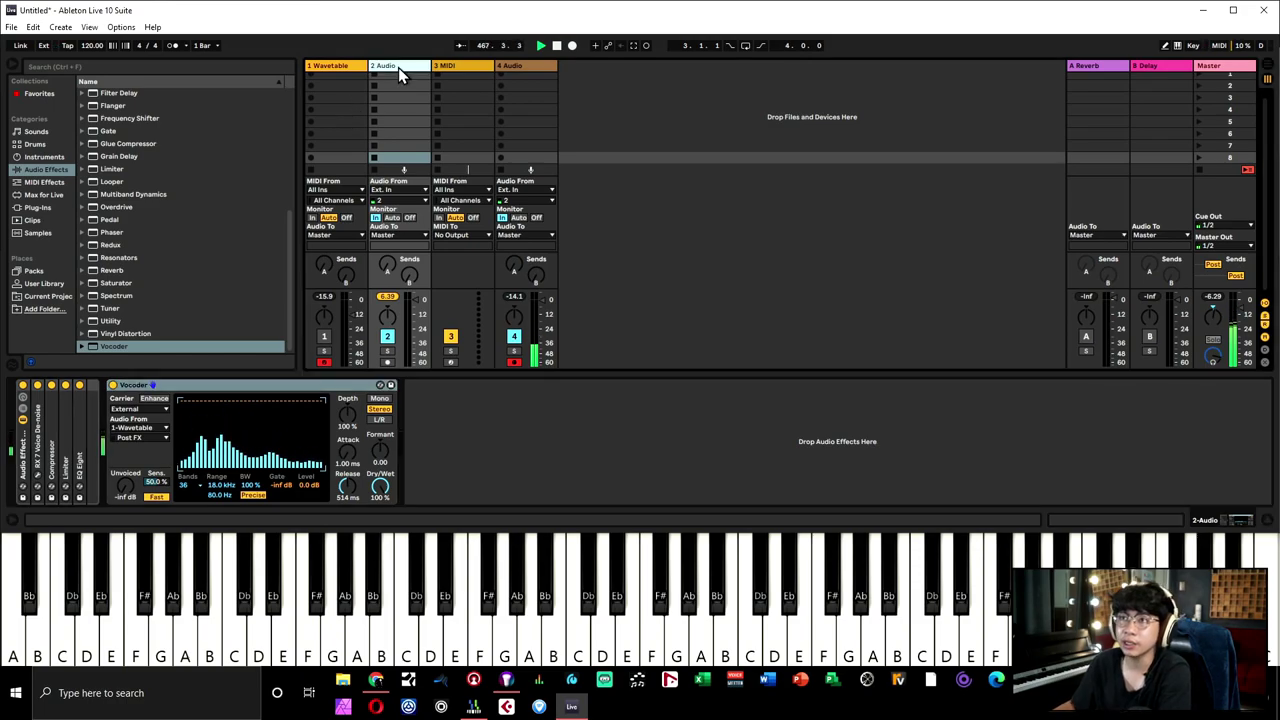
right_click(398, 67)
left_click(465, 120)
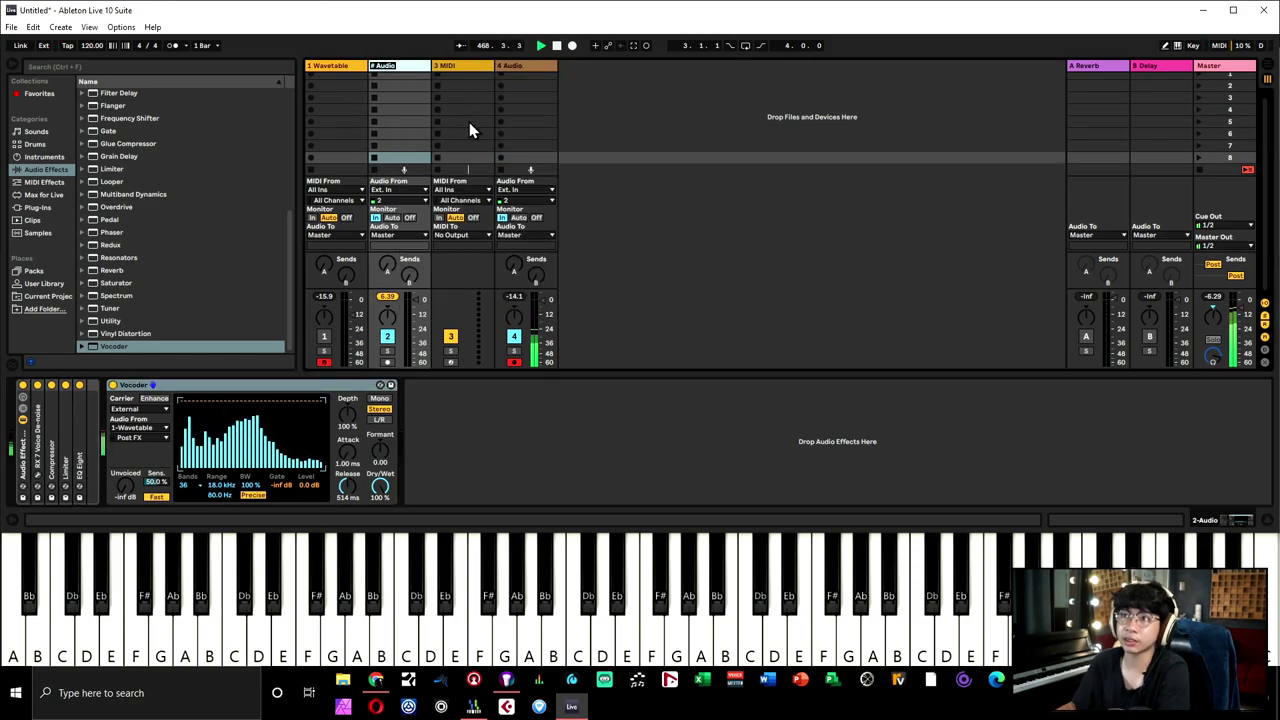
type("VO")
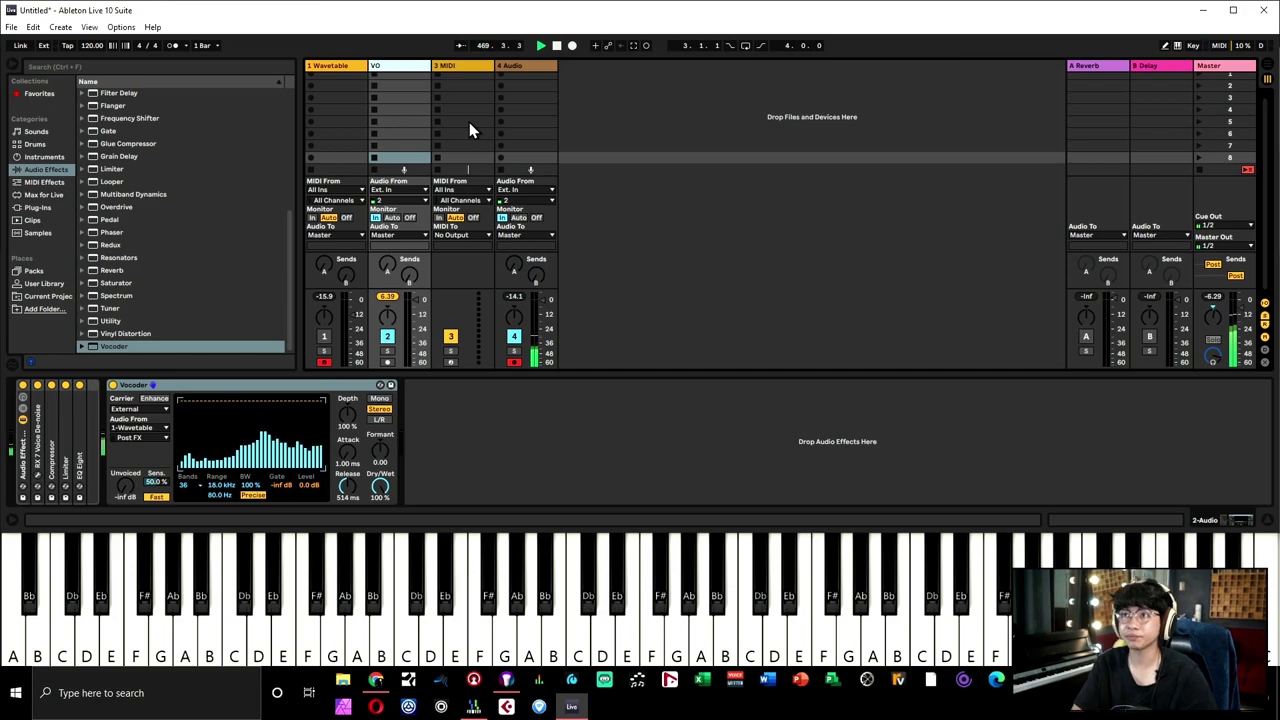
key("BackSpace")
type("ocal")
key("Return")
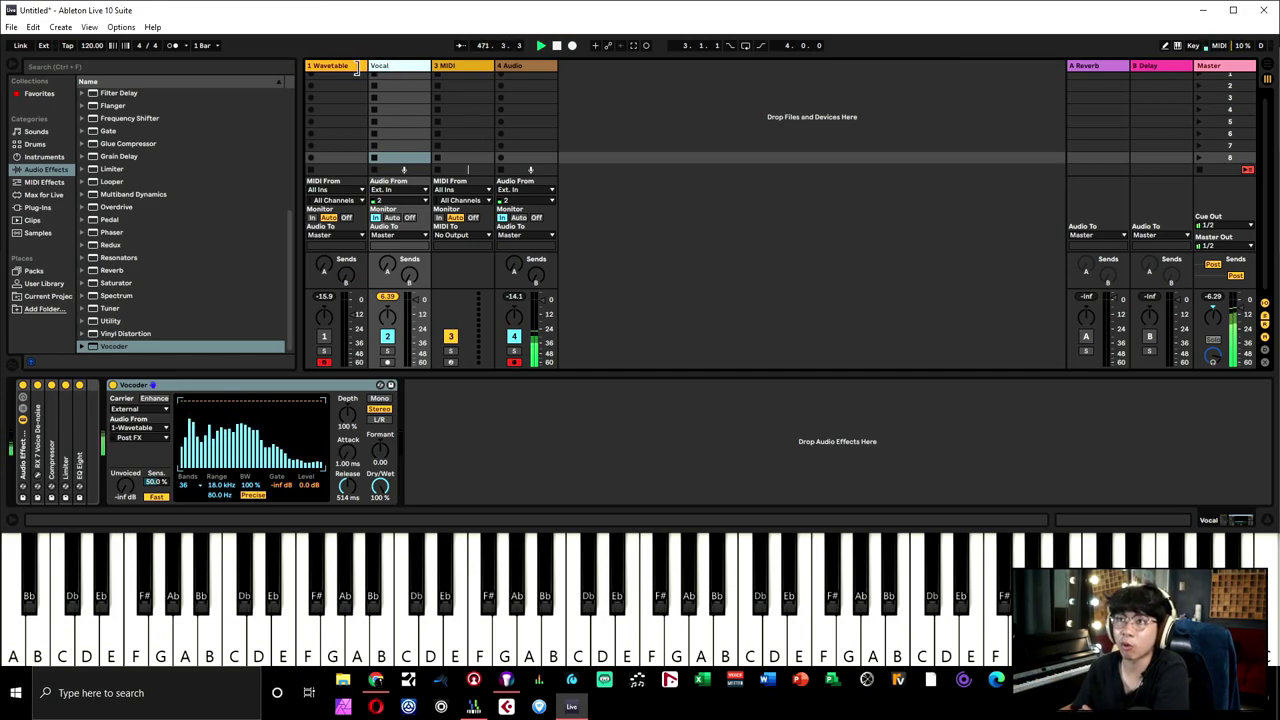
- Compare the devices on the Wavetable and Vocal tracks, and toggle the 4 Audio track's activator to audition the vocoded voice
left_click(340, 65)
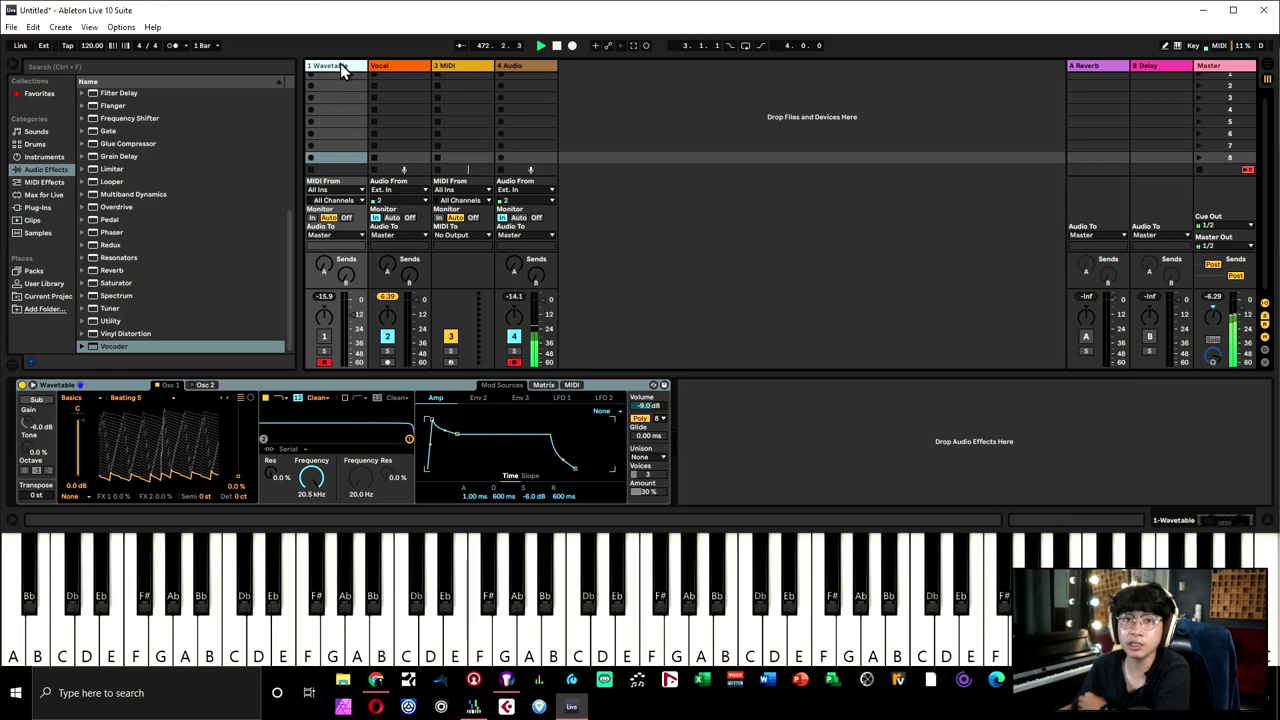
left_click(397, 67)
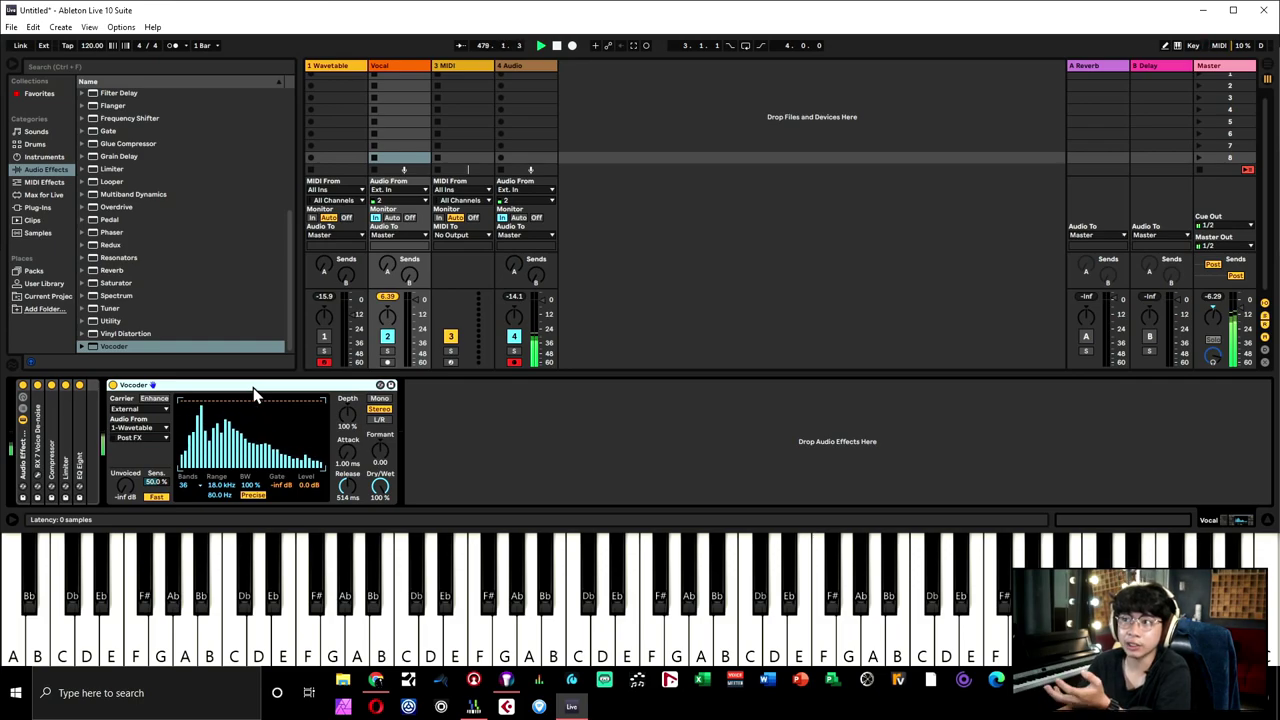
left_click(341, 68)
left_click(398, 66)
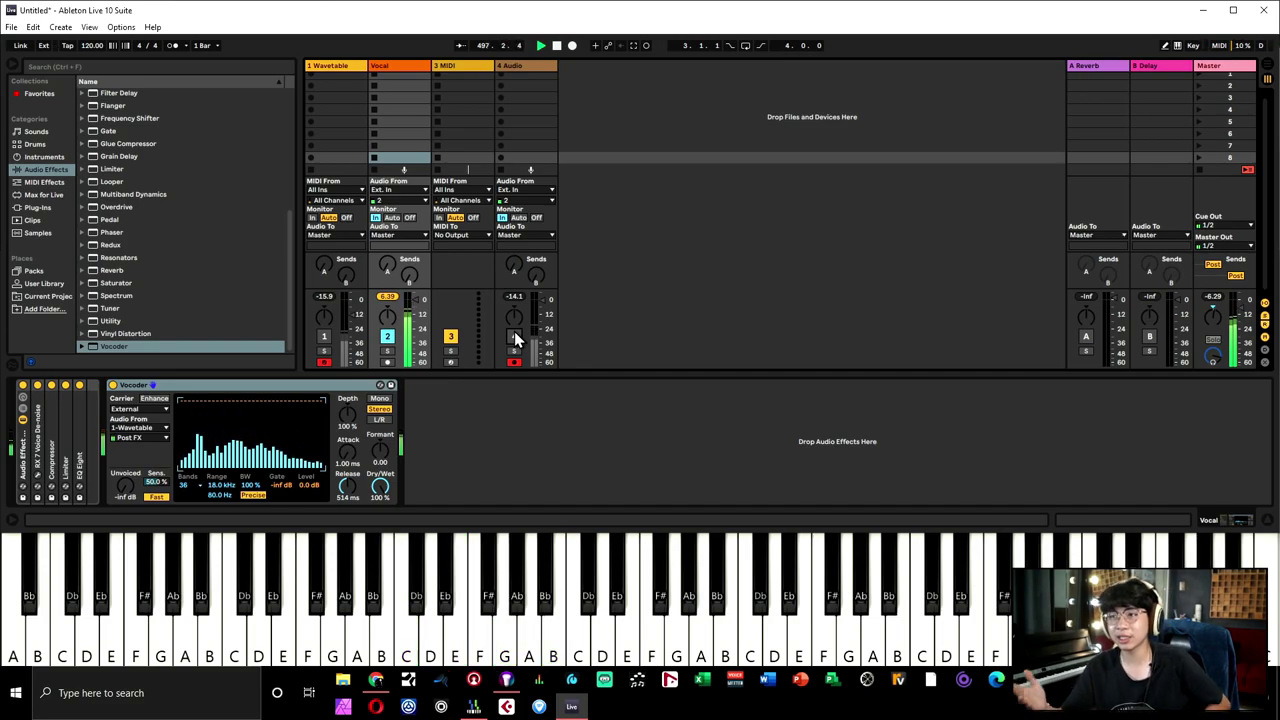
left_click(513, 336)
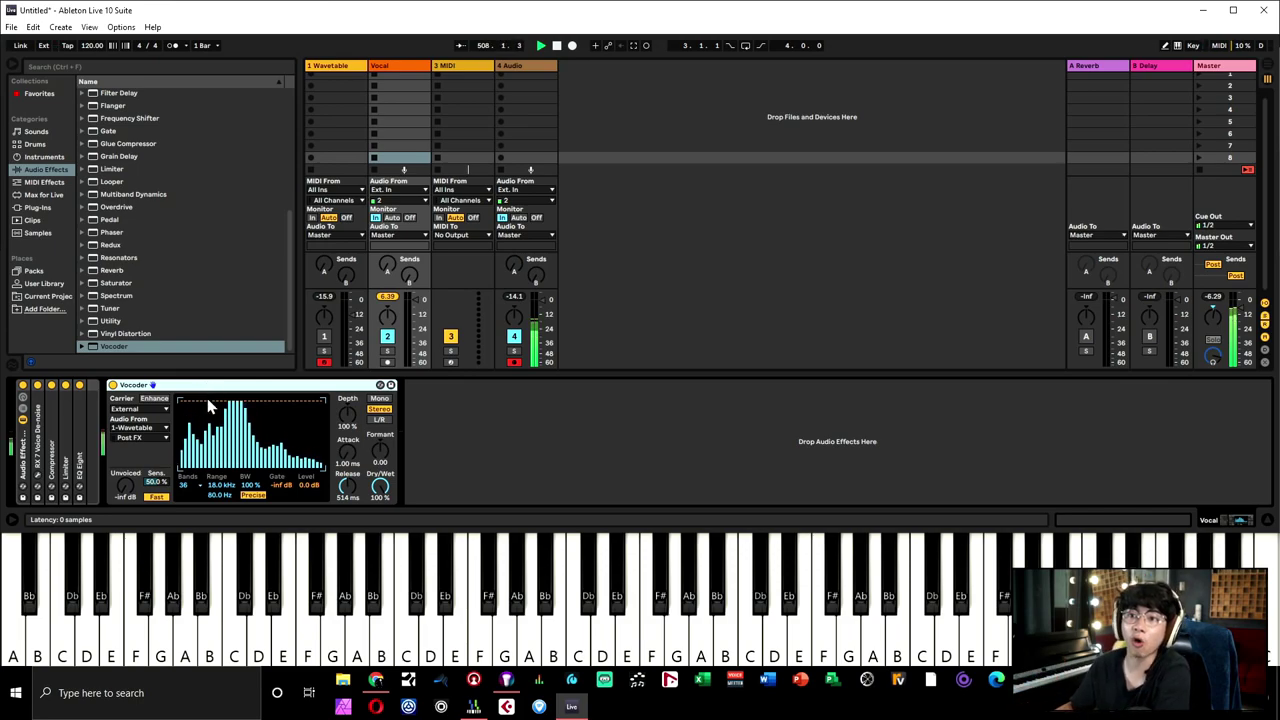
- Set the Vocoder's carrier to External and its audio source to 1-Wavetable
left_click(135, 409)
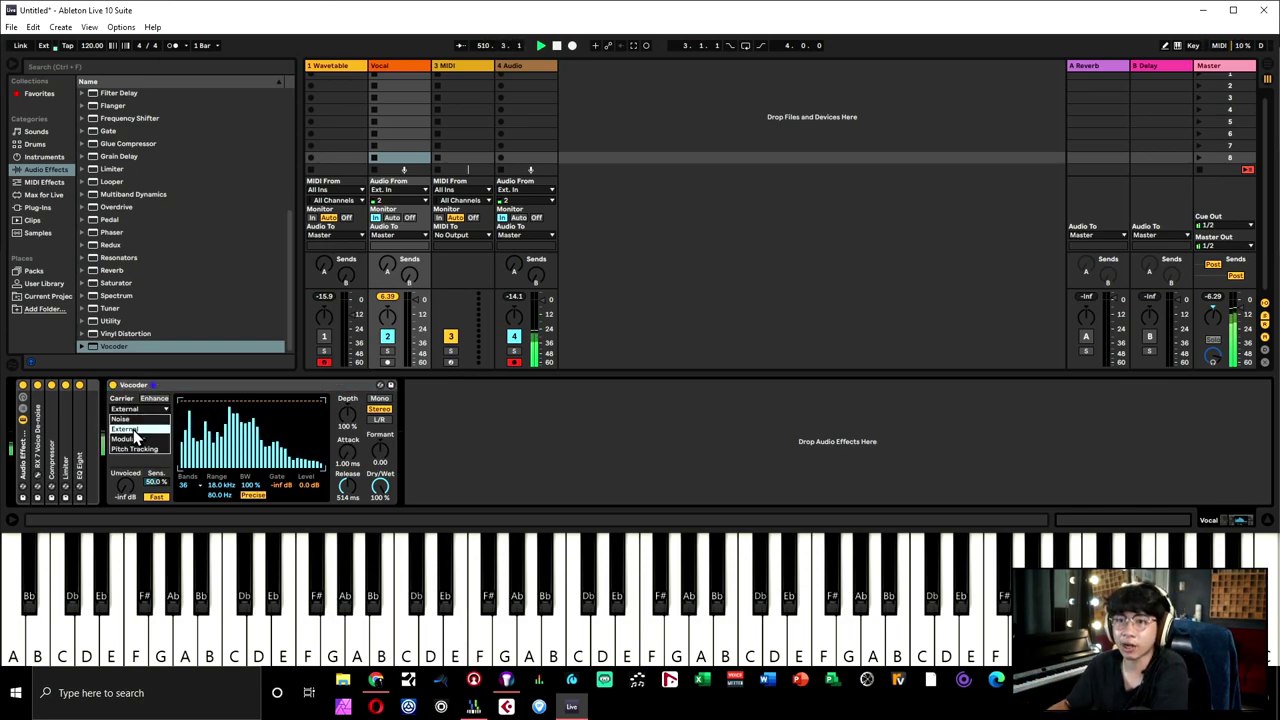
left_click(133, 430)
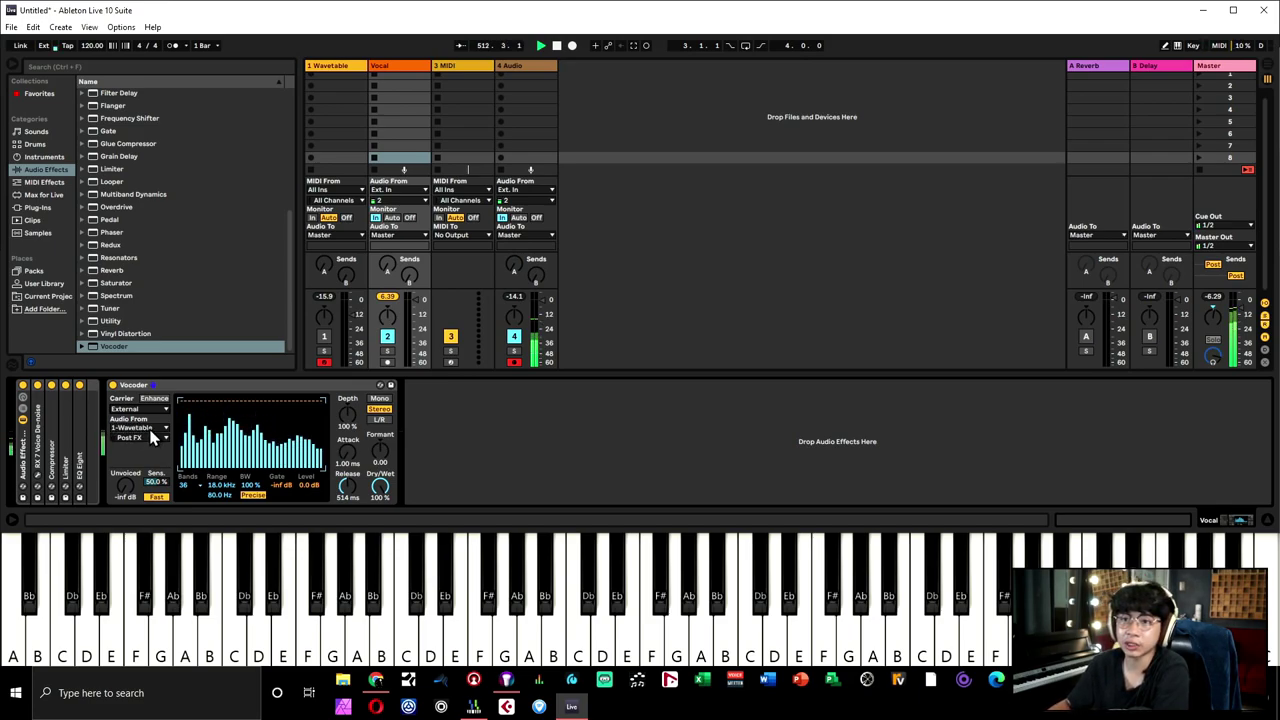
left_click(152, 430)
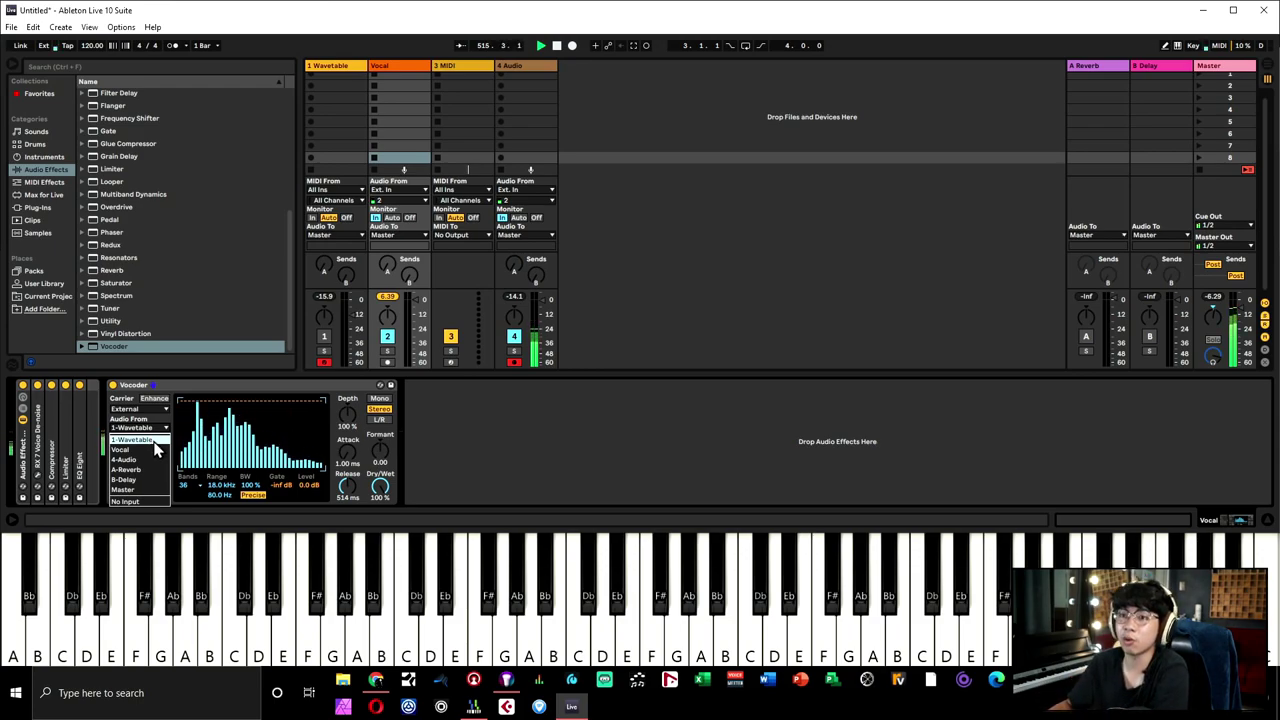
- Raise the Wavetable track's volume slightly and bring the Vocal track's devices back into view
left_click(352, 330)
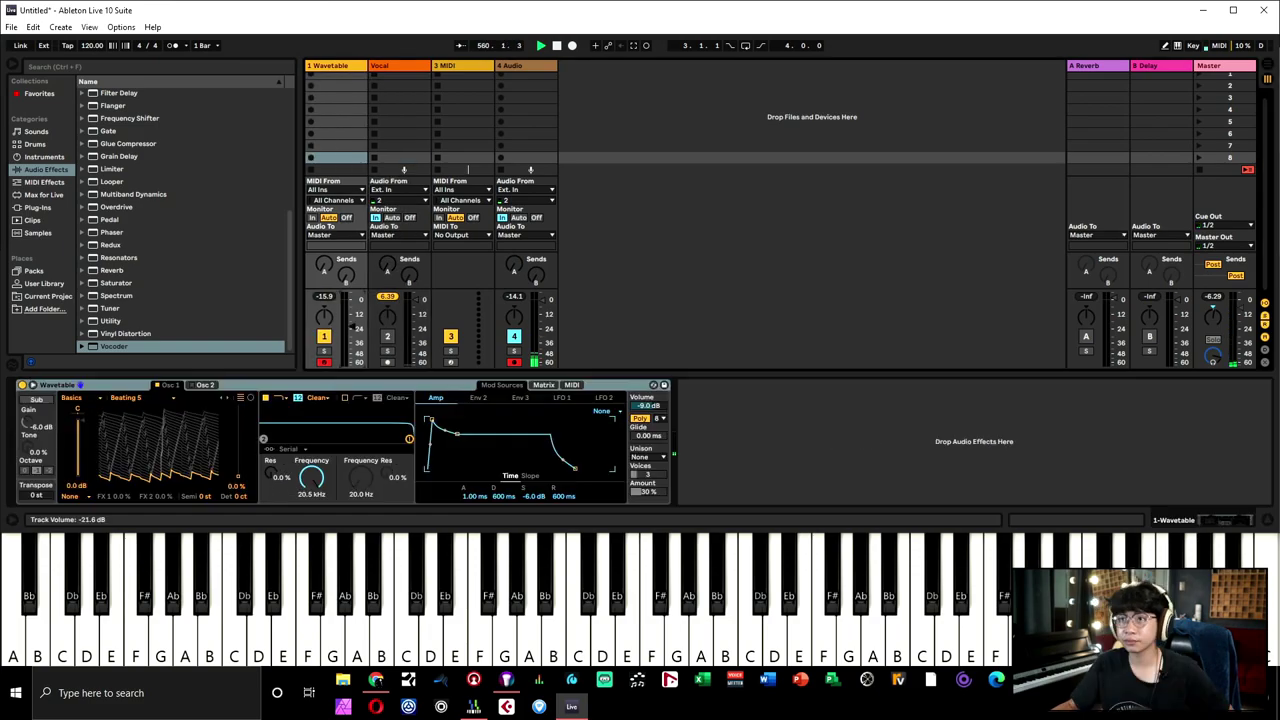
left_click_drag(352, 320, 352, 313)
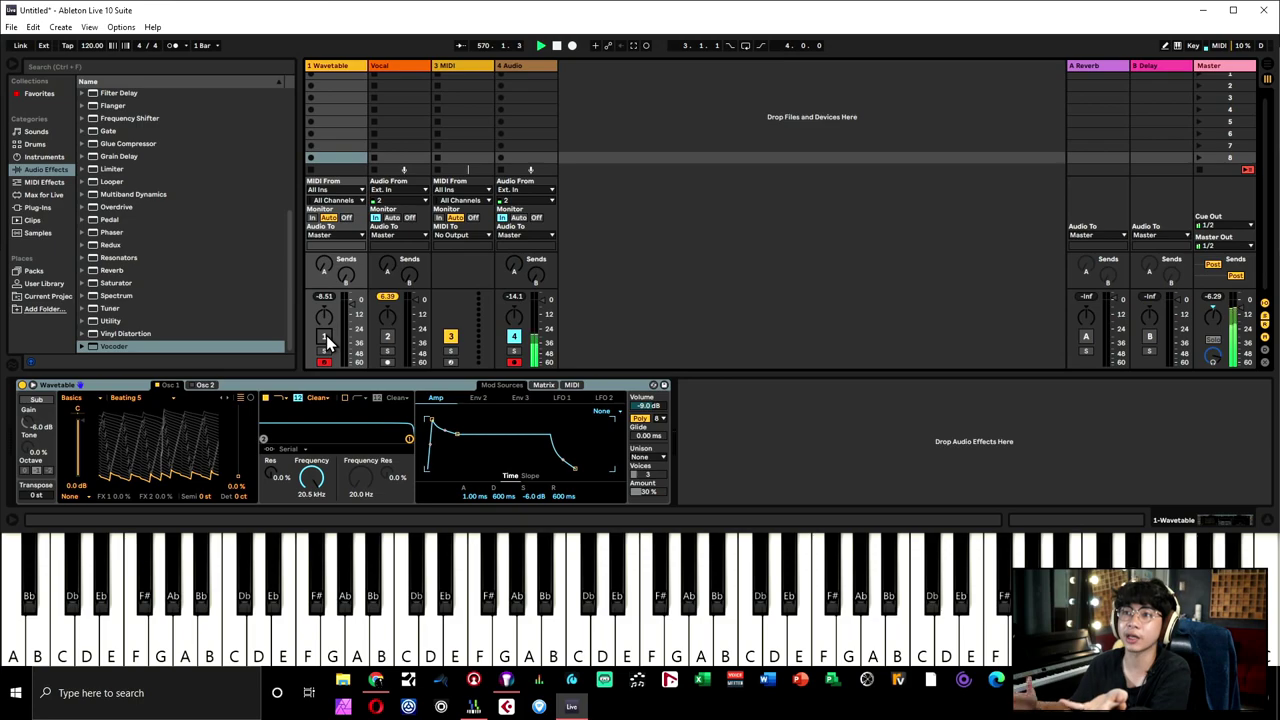
left_click(428, 336)
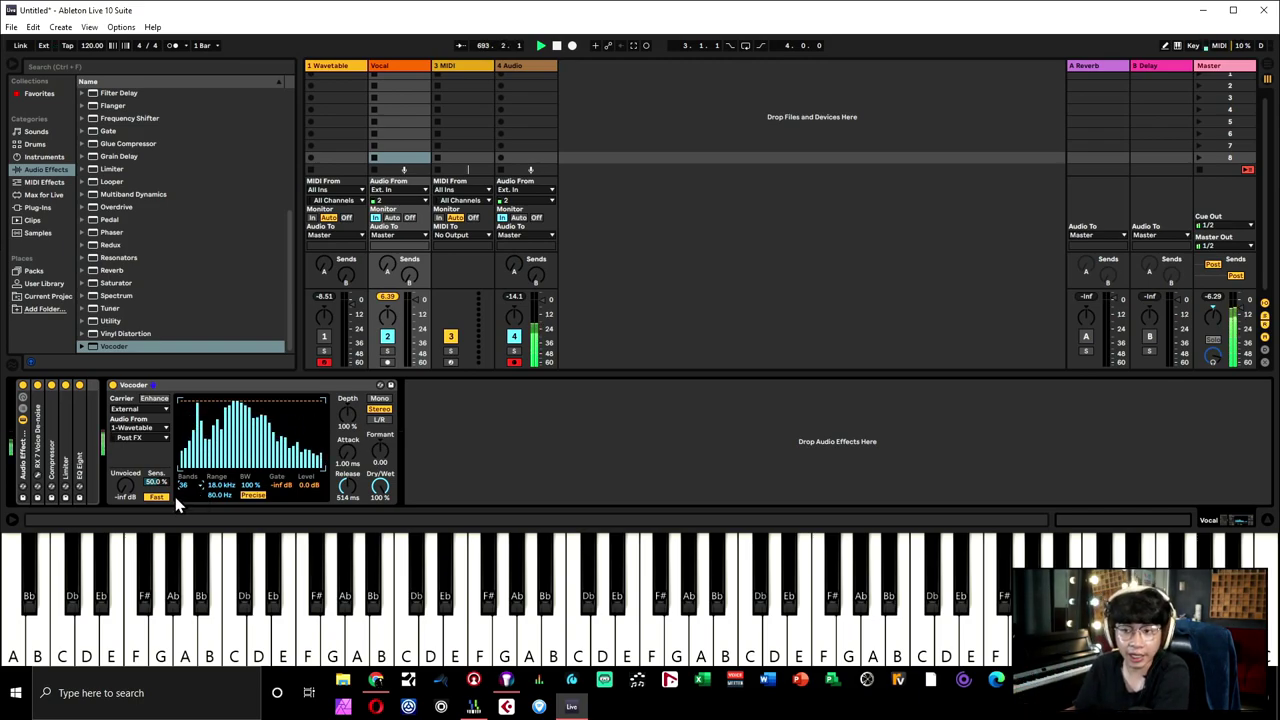
- Set the Vocoder's number of bands to 40 and audition it with the 4 Audio track temporarily deactivated
left_click_drag(194, 484, 195, 488)
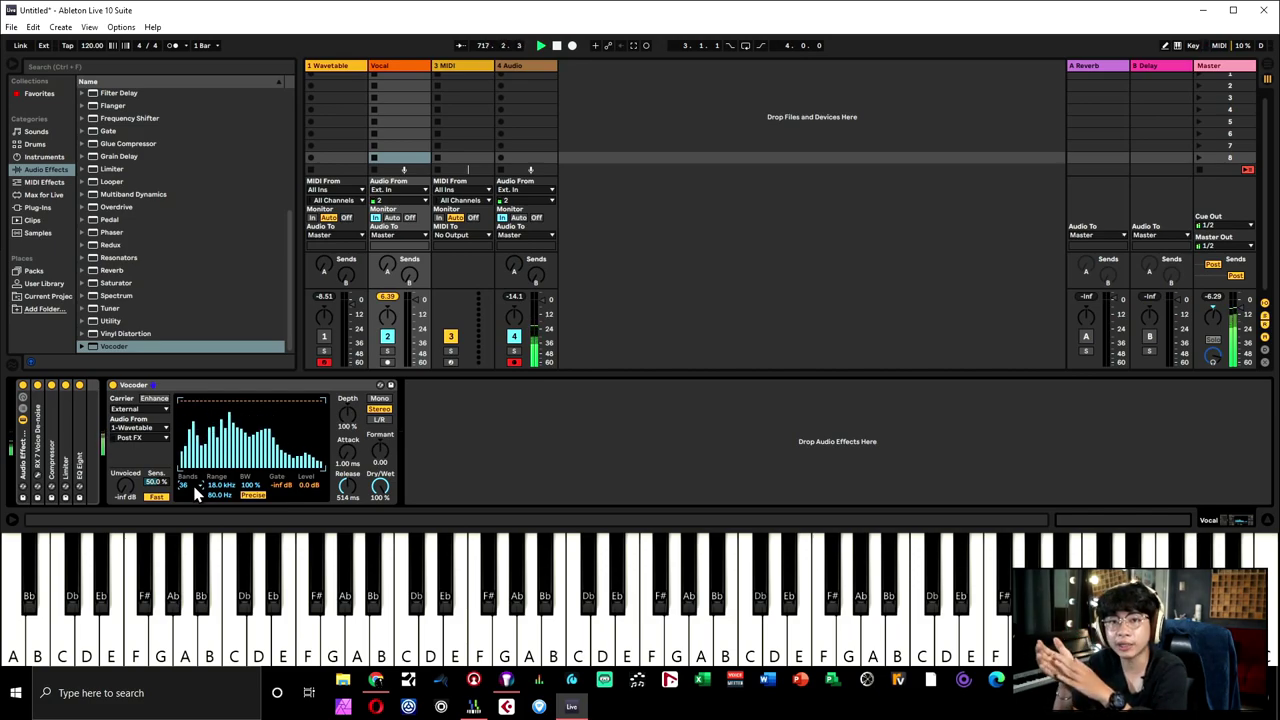
left_click(192, 482)
left_click(190, 588)
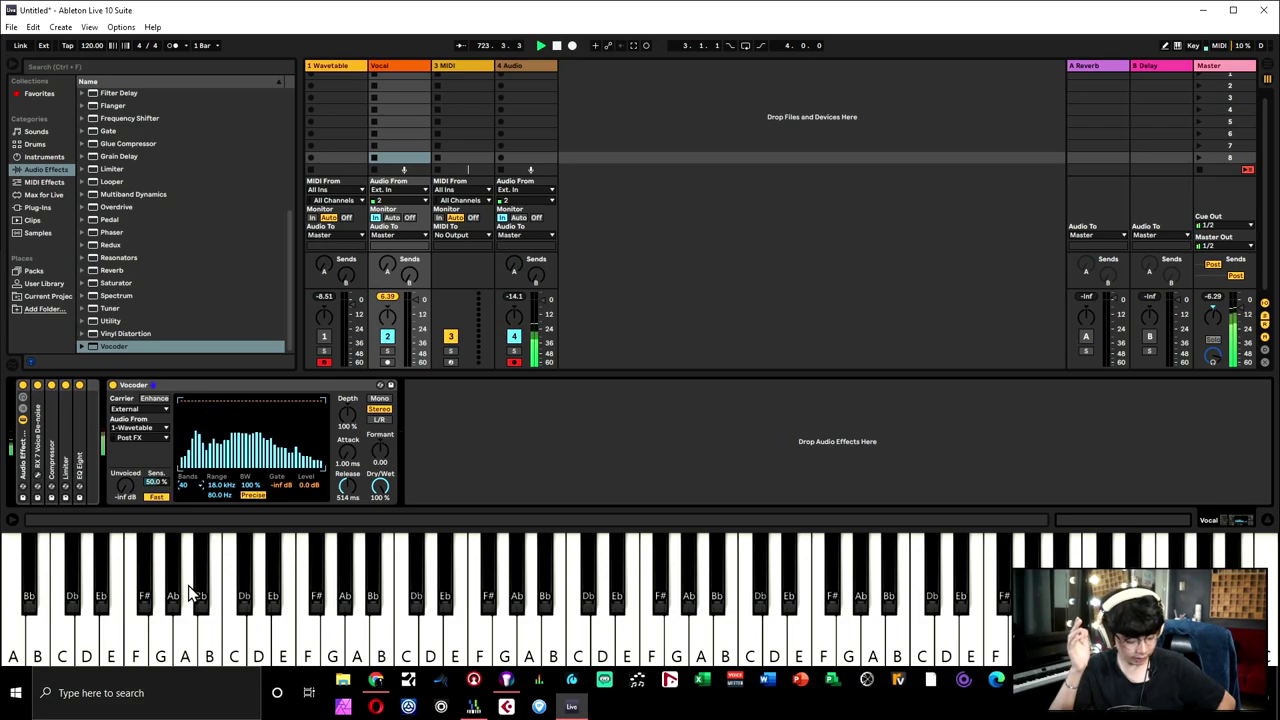
left_click(513, 337)
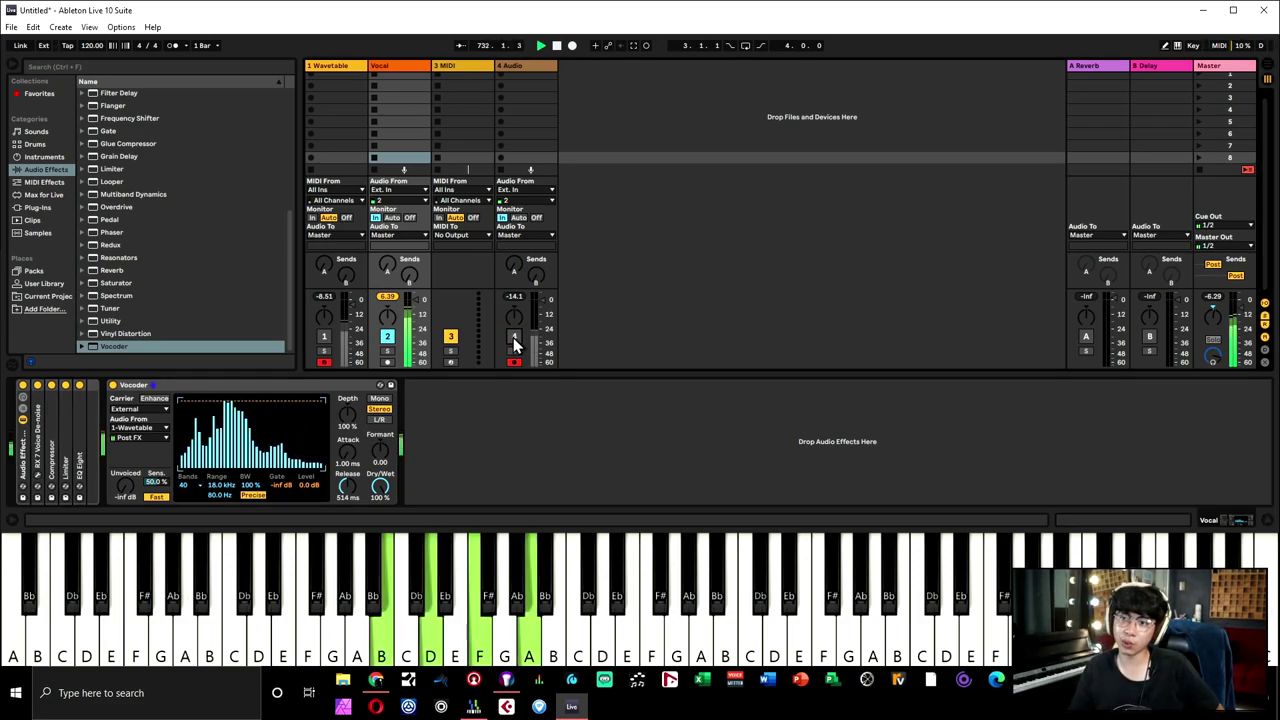
left_click(513, 339)
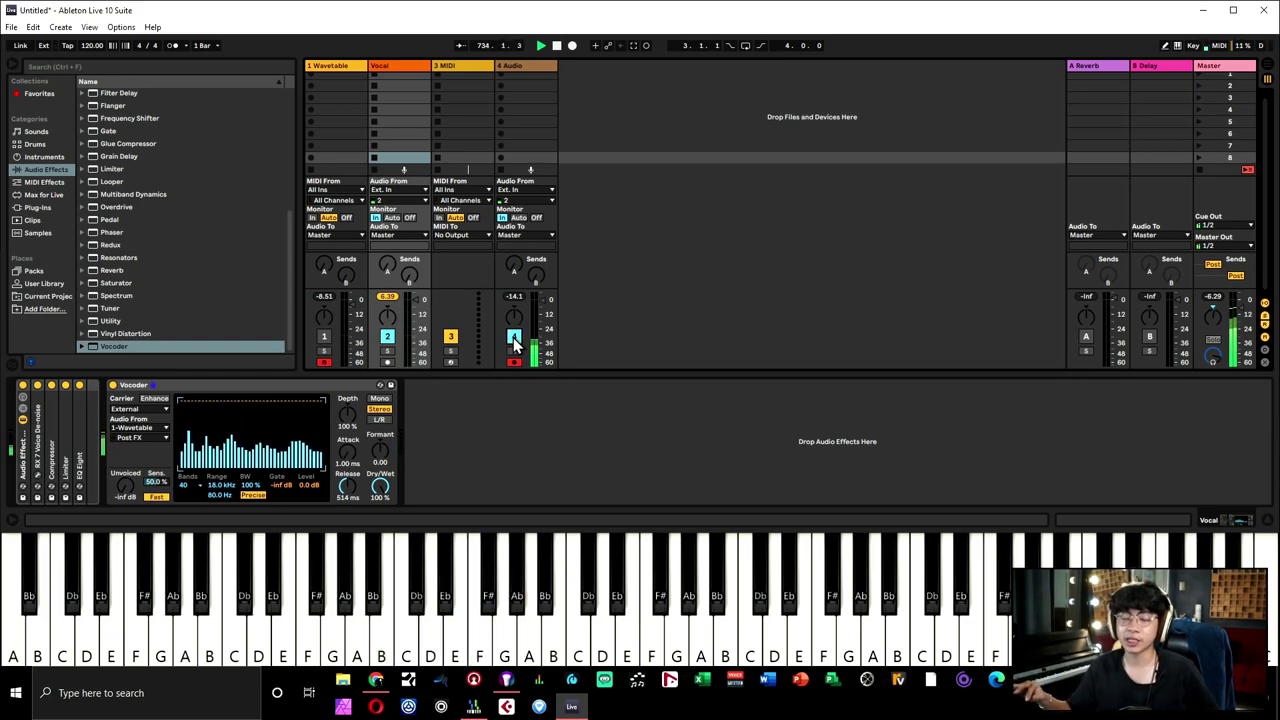
- Set the Vocoder's number of bands to 8 and audition it with the 4 Audio track temporarily deactivated
left_click(183, 485)
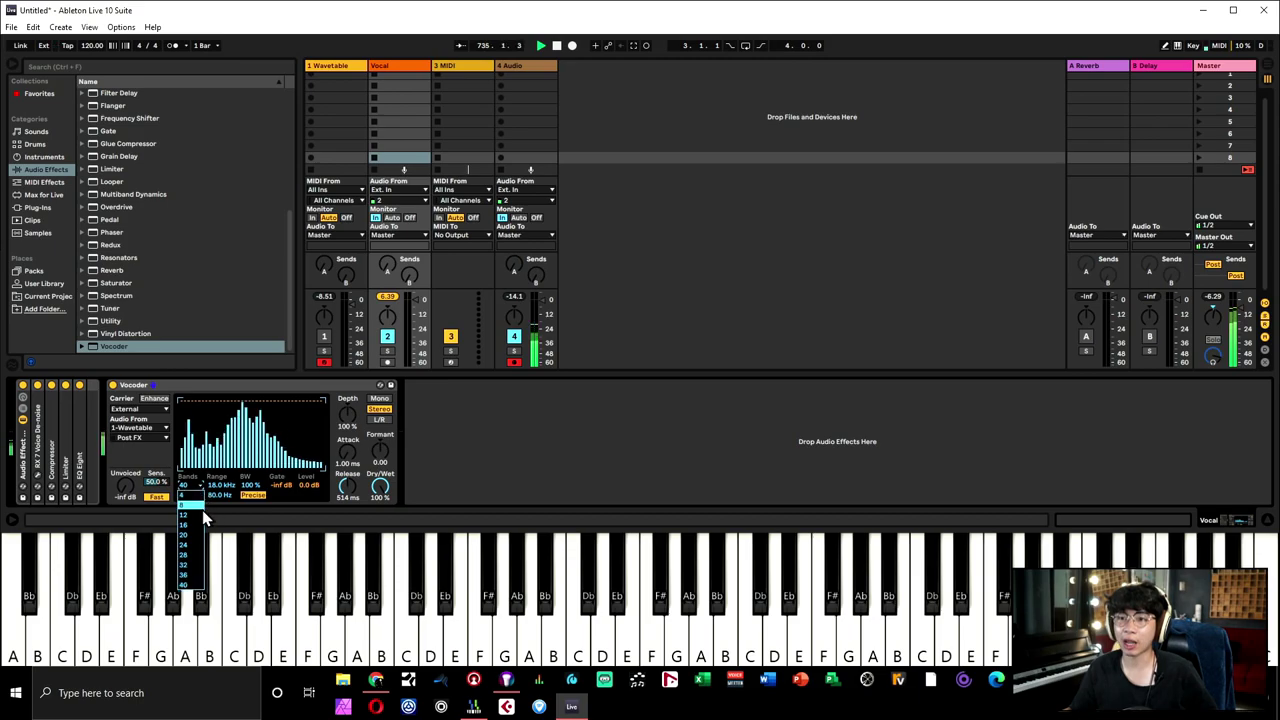
left_click(196, 504)
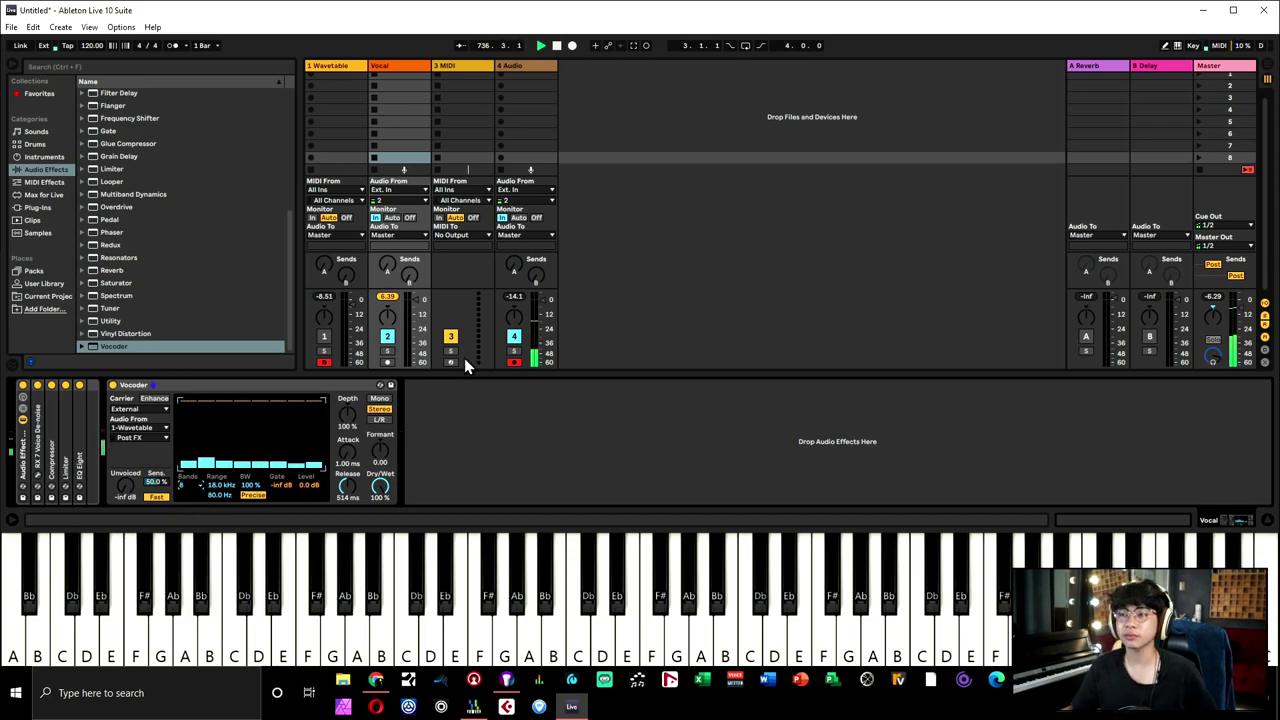
left_click(513, 338)
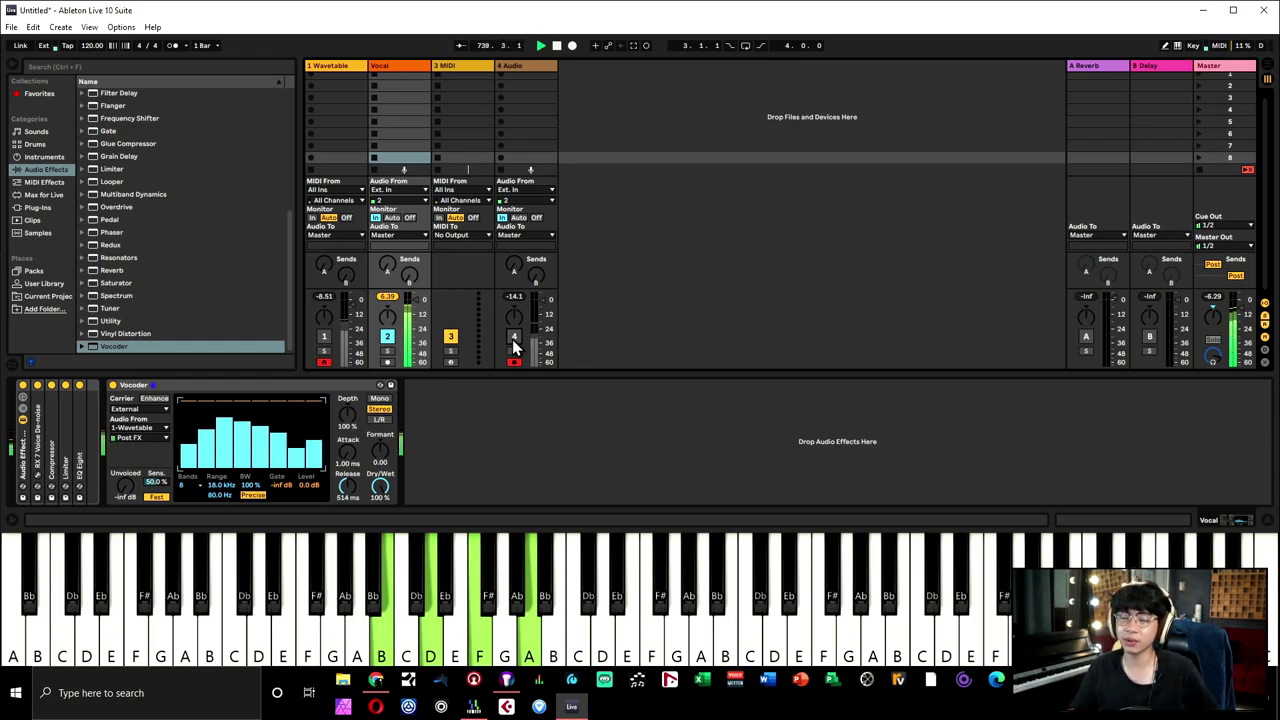
left_click(513, 338)
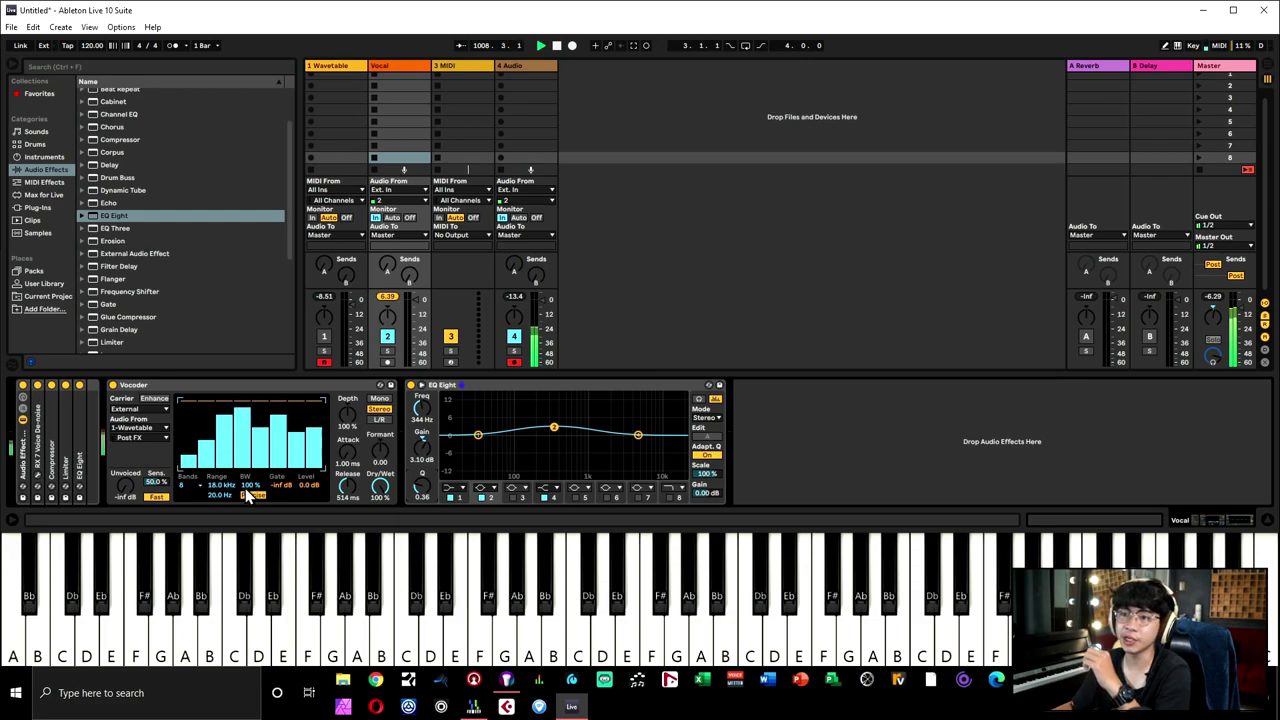
- Set band 2 of the Vocal track's EQ Eight to 445 Hz with 2.36 dB gain and a Q of 0.97
left_click(251, 495)
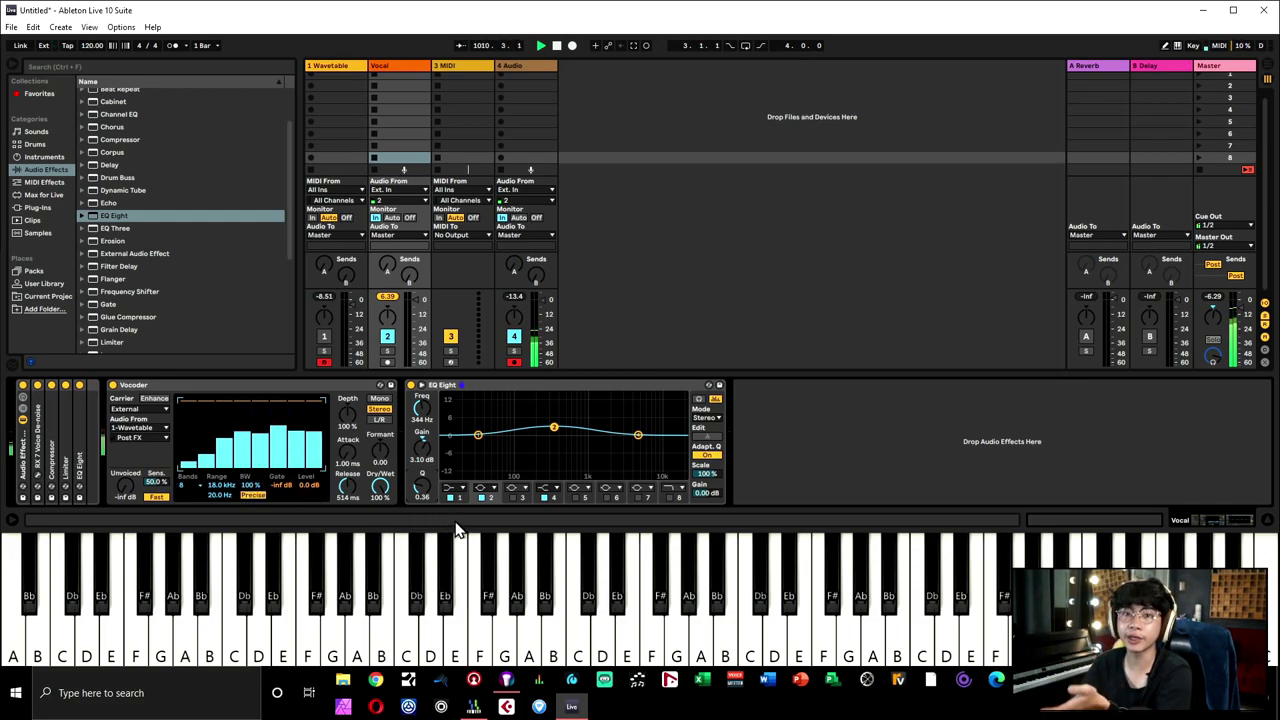
left_click_drag(548, 433, 562, 430)
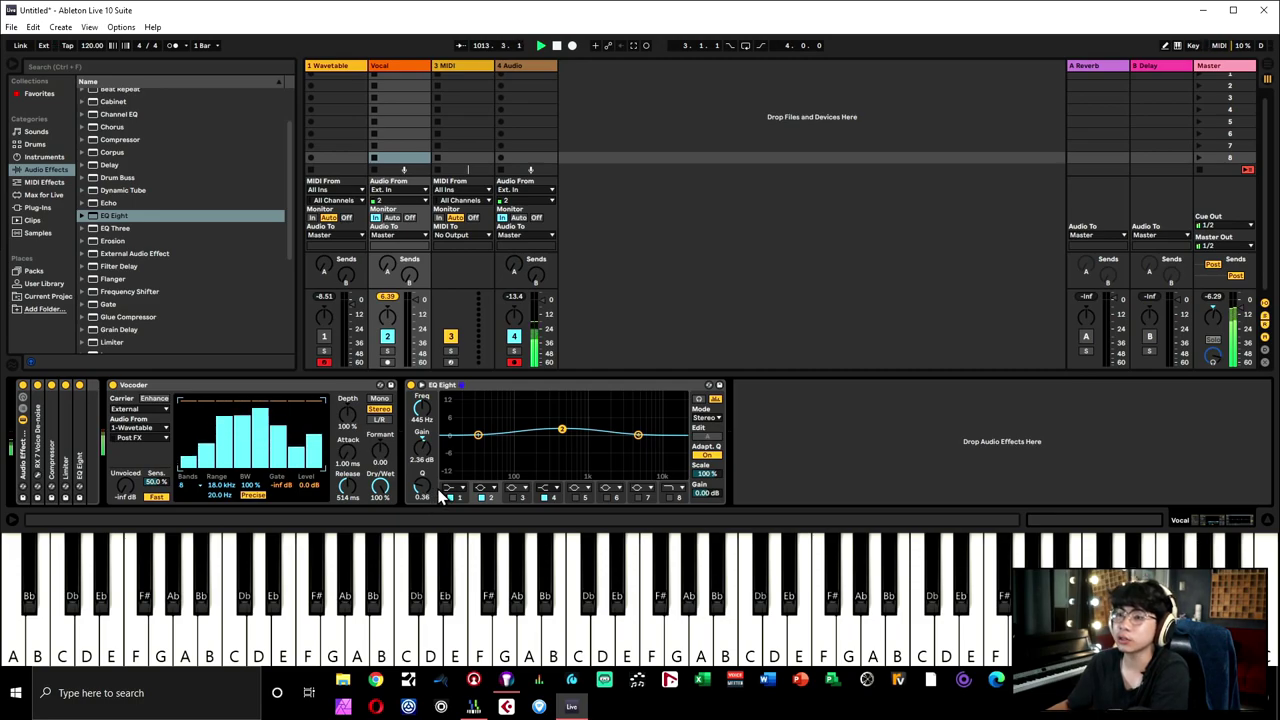
mouse_move(422, 488)
left_mouse_down()
mouse_move(422, 466)
mouse_move(422, 490)
left_mouse_up()
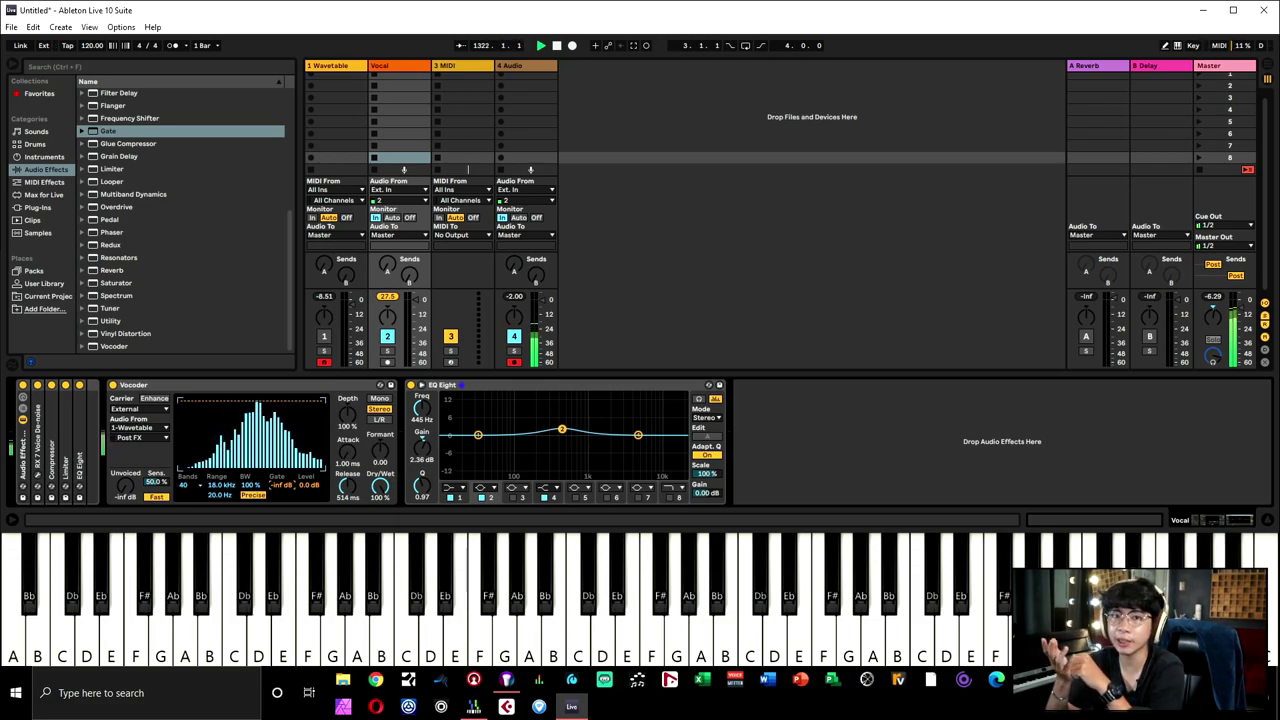
- Audition the vocoded voice through the EQ Eight with the 4 Audio track temporarily deactivated
right_click(513, 337)
left_click(511, 342)
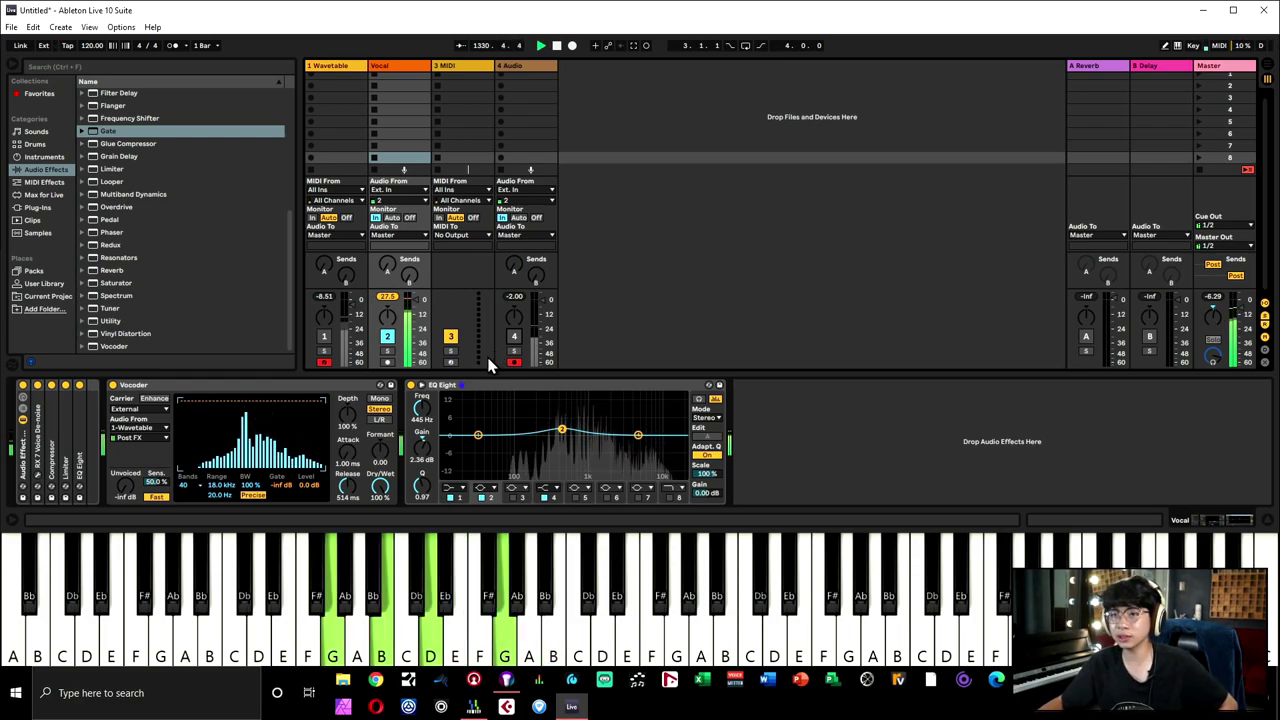
left_click(514, 338)
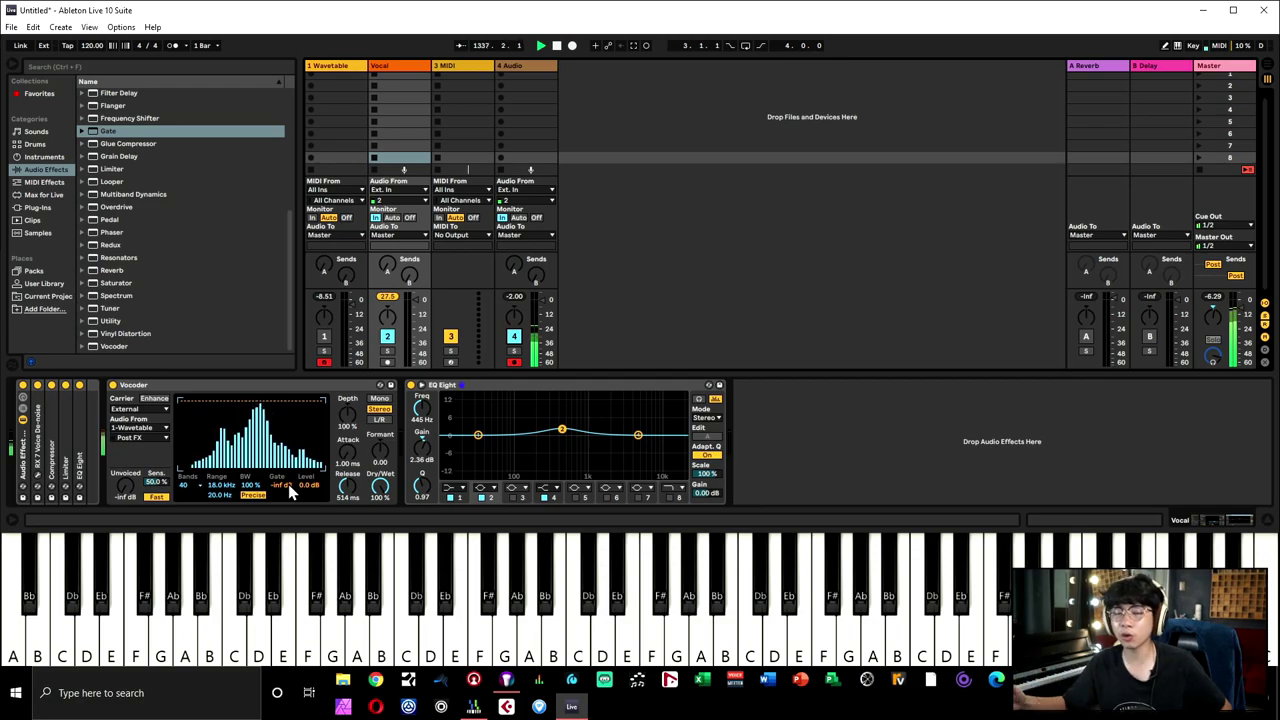
- Try the Vocoder's gate at 12 dB with the 4 Audio track temporarily deactivated, and restore the gate to -inf dB
left_click_drag(288, 484, 288, 460)
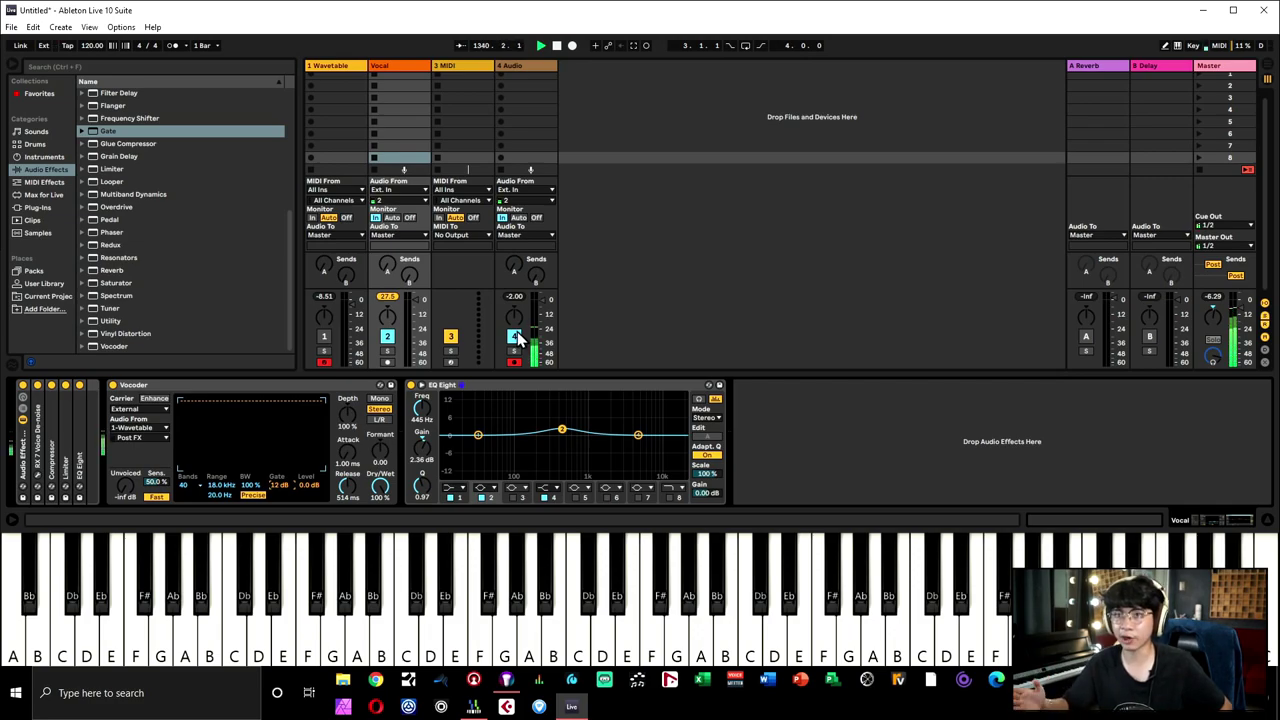
left_click(514, 337)
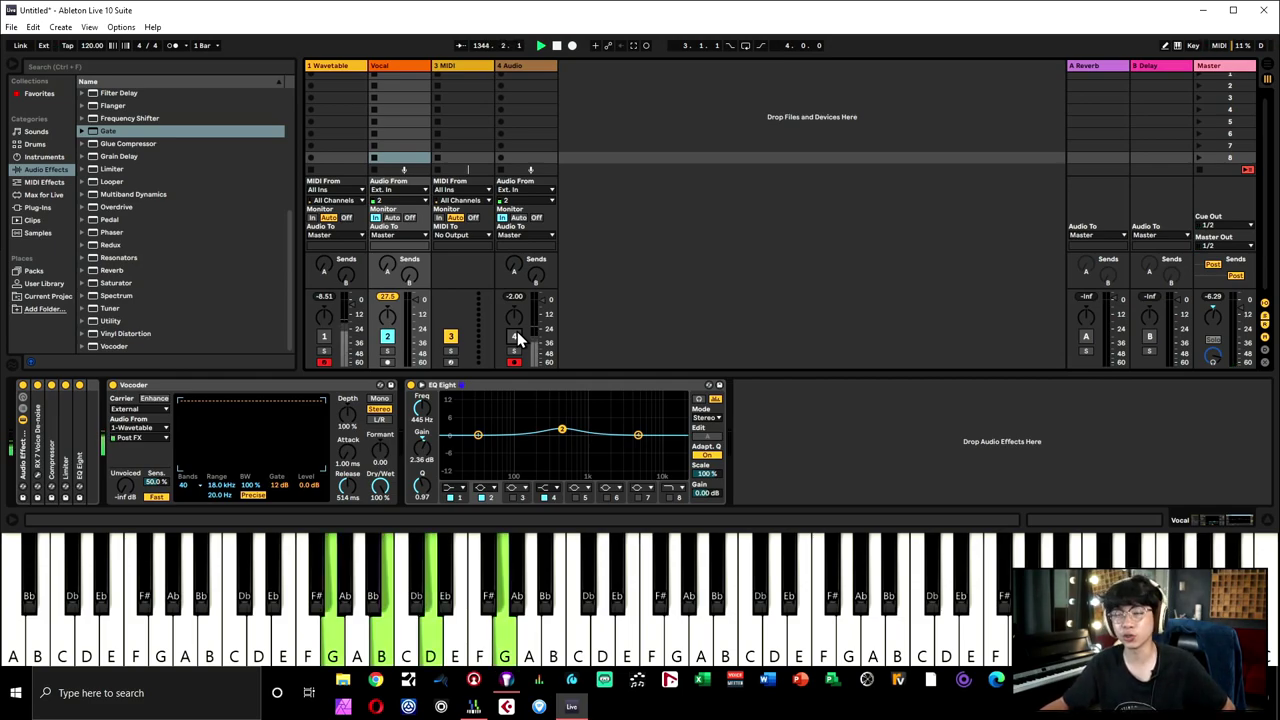
left_click(514, 337)
left_click_drag(283, 485, 289, 492)
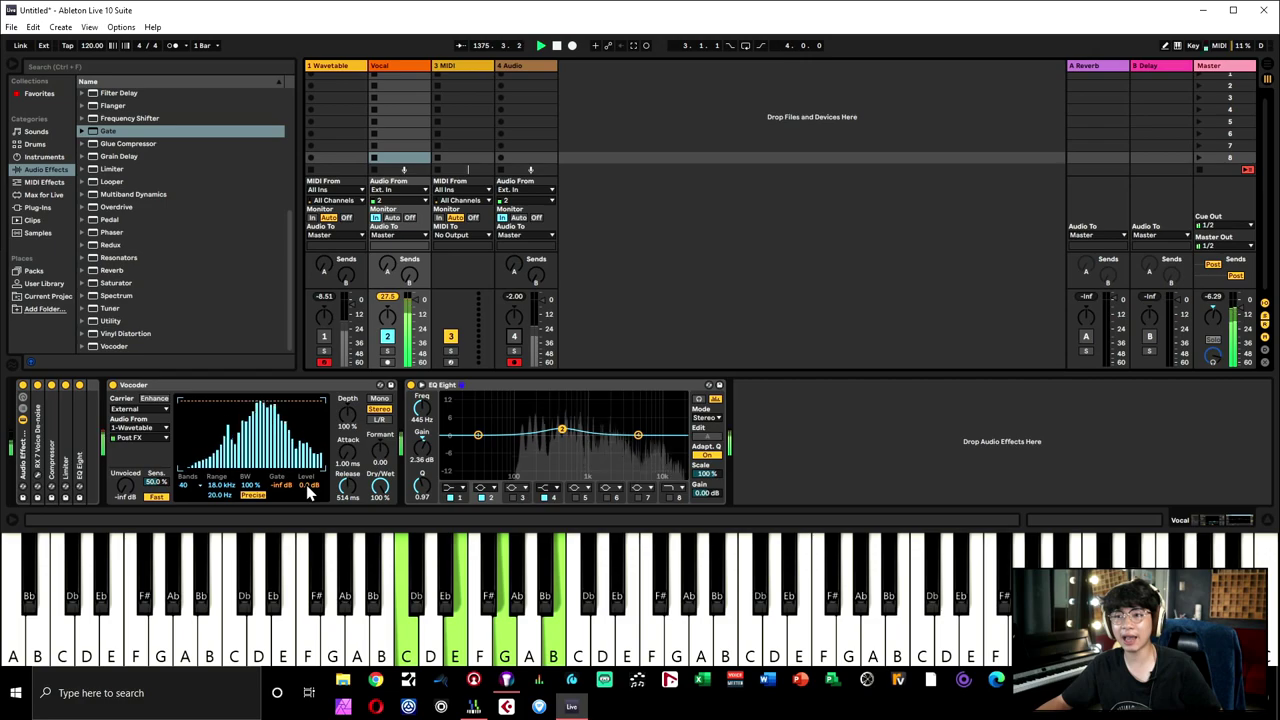
- Try the Vocoder's level at 19 dB, restore it to 0.0 dB and reactivate the 4 Audio track
left_click_drag(308, 487, 308, 527)
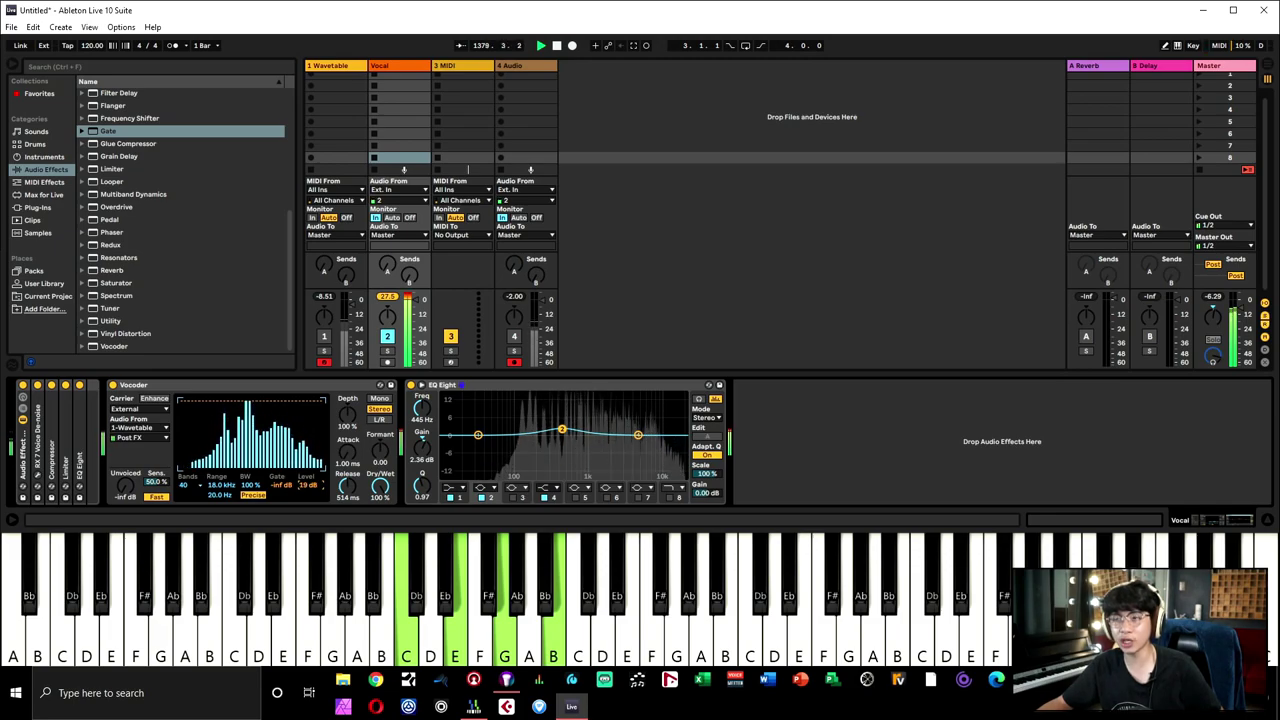
left_click_drag(308, 486, 310, 492)
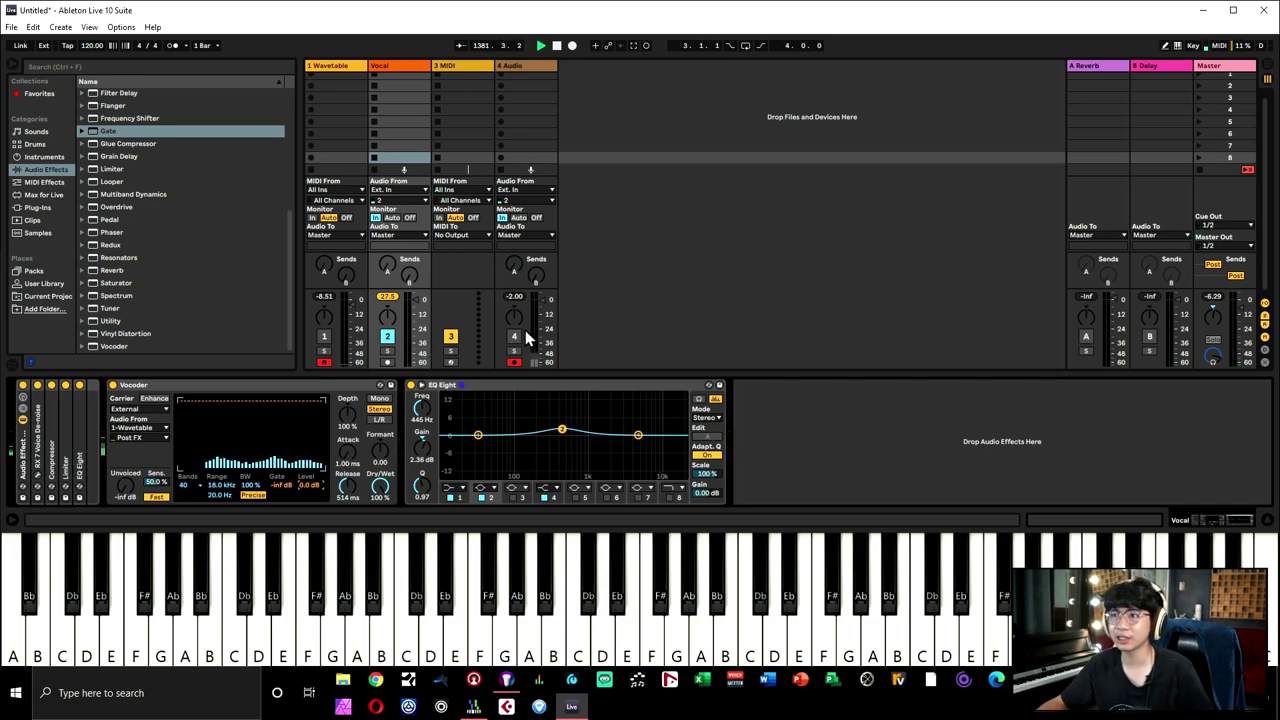
left_click(514, 336)
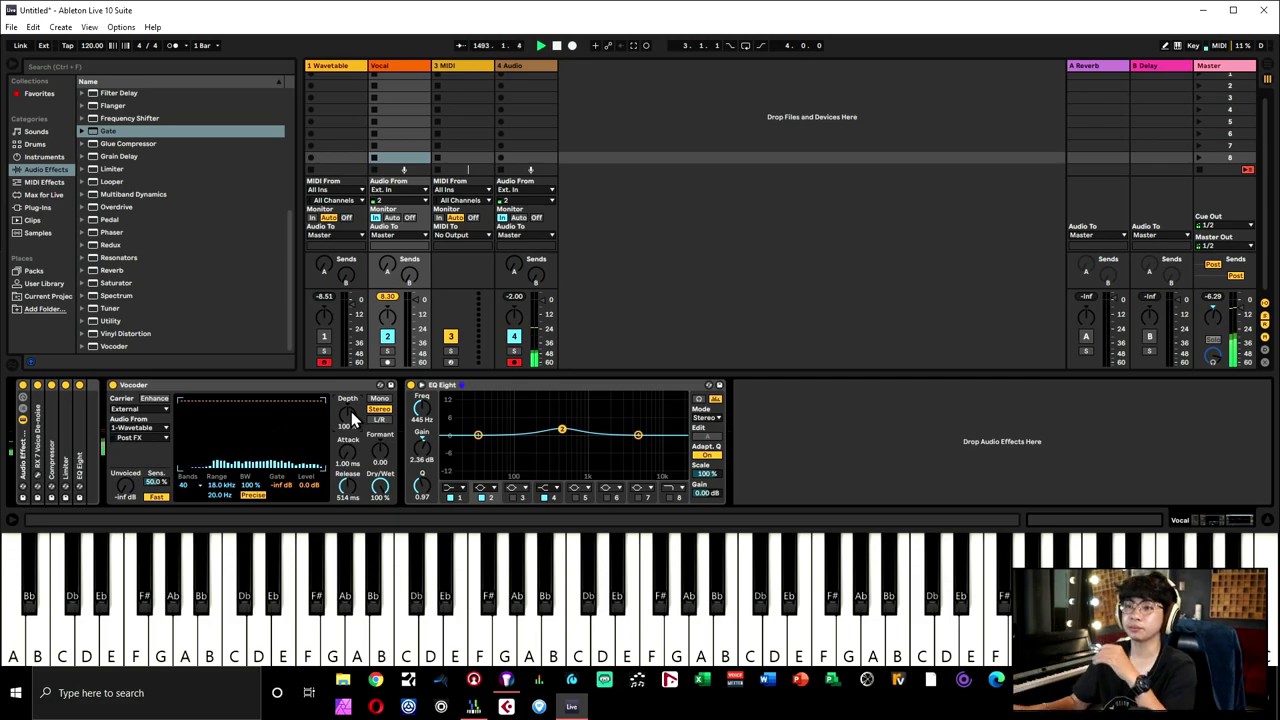
- Set the Vocoder's depth to 0%
left_click_drag(347, 418, 347, 470)
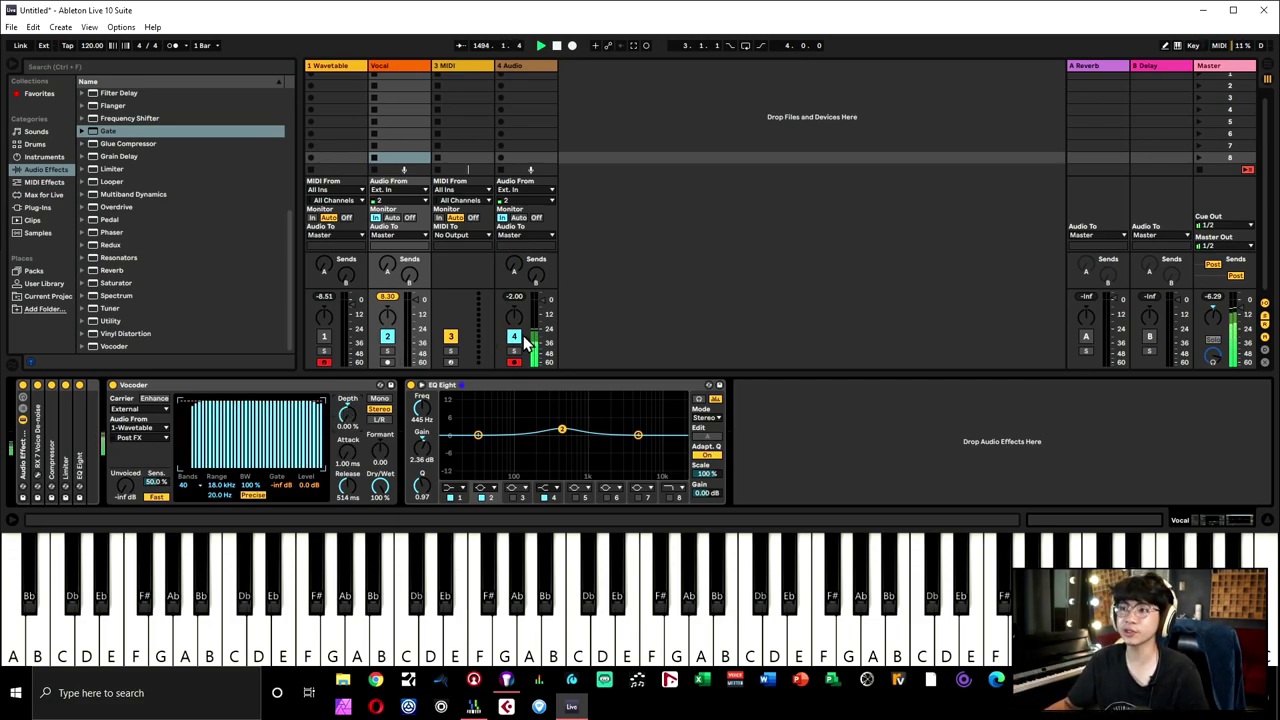
- Audition the Vocoder at 0% depth, restore the depth to 100% and compare, temporarily deactivating the 4 Audio track each time
left_click(513, 337)
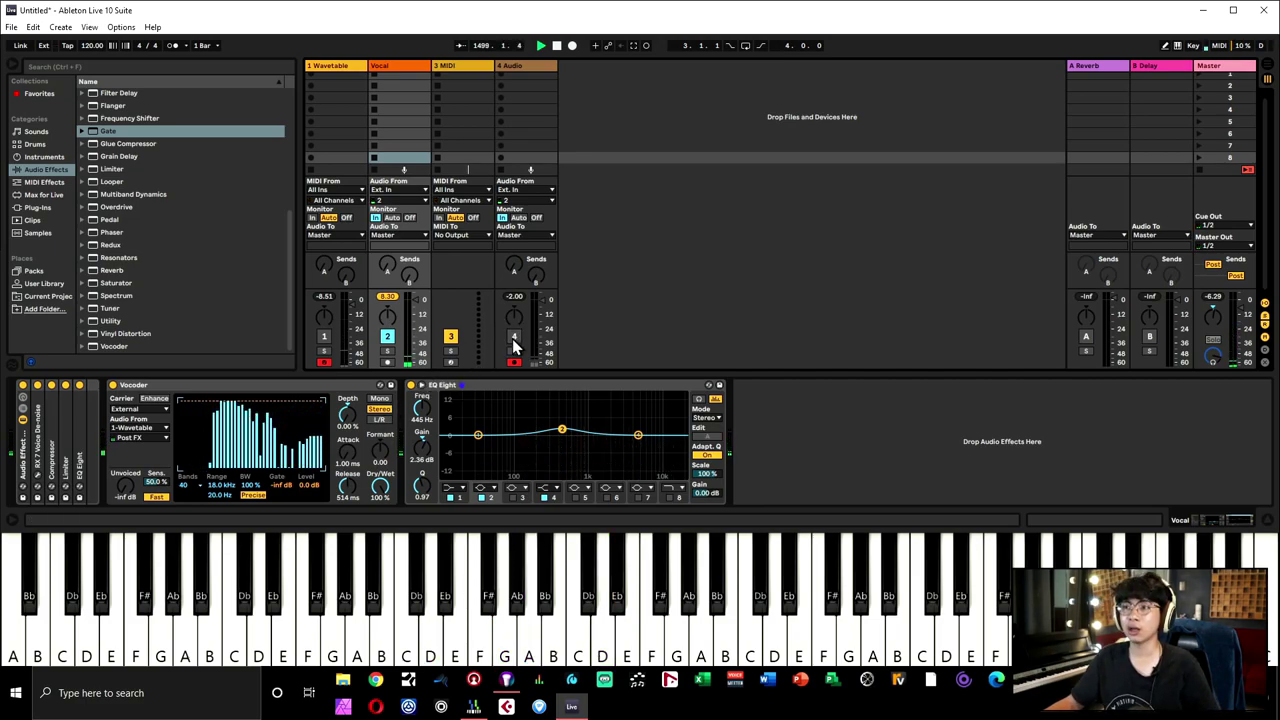
left_click(513, 337)
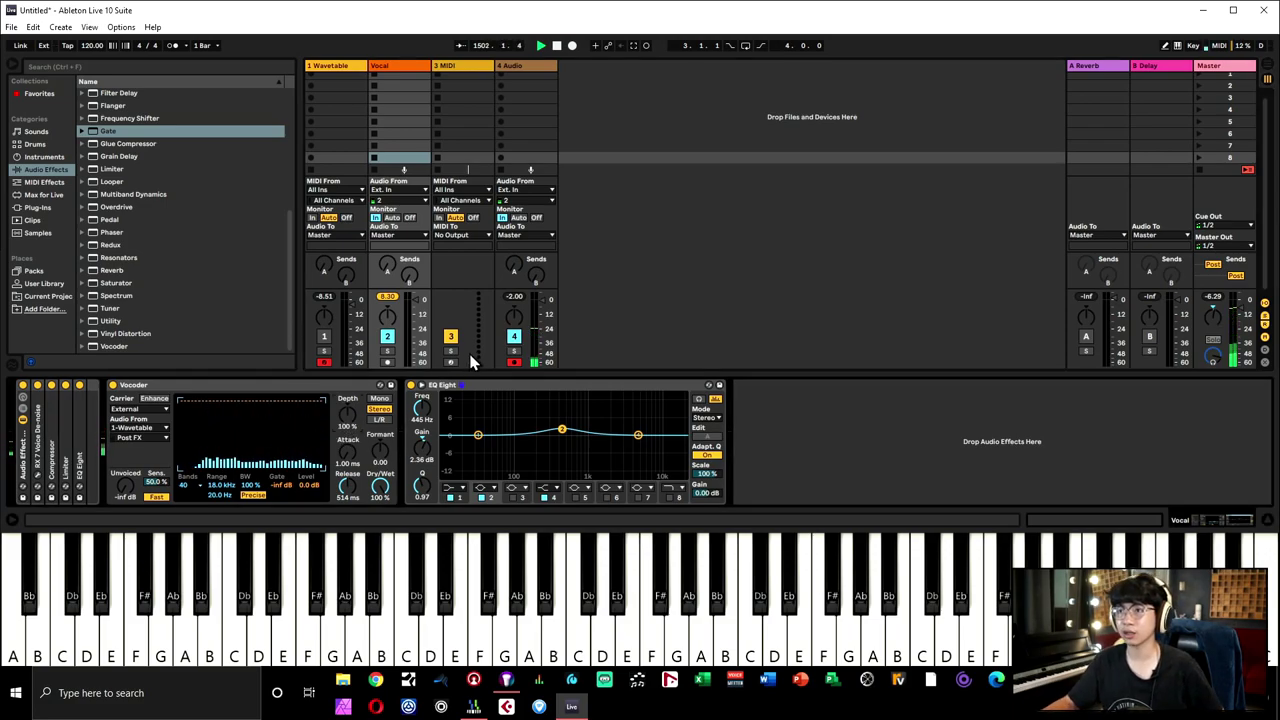
left_click(513, 337)
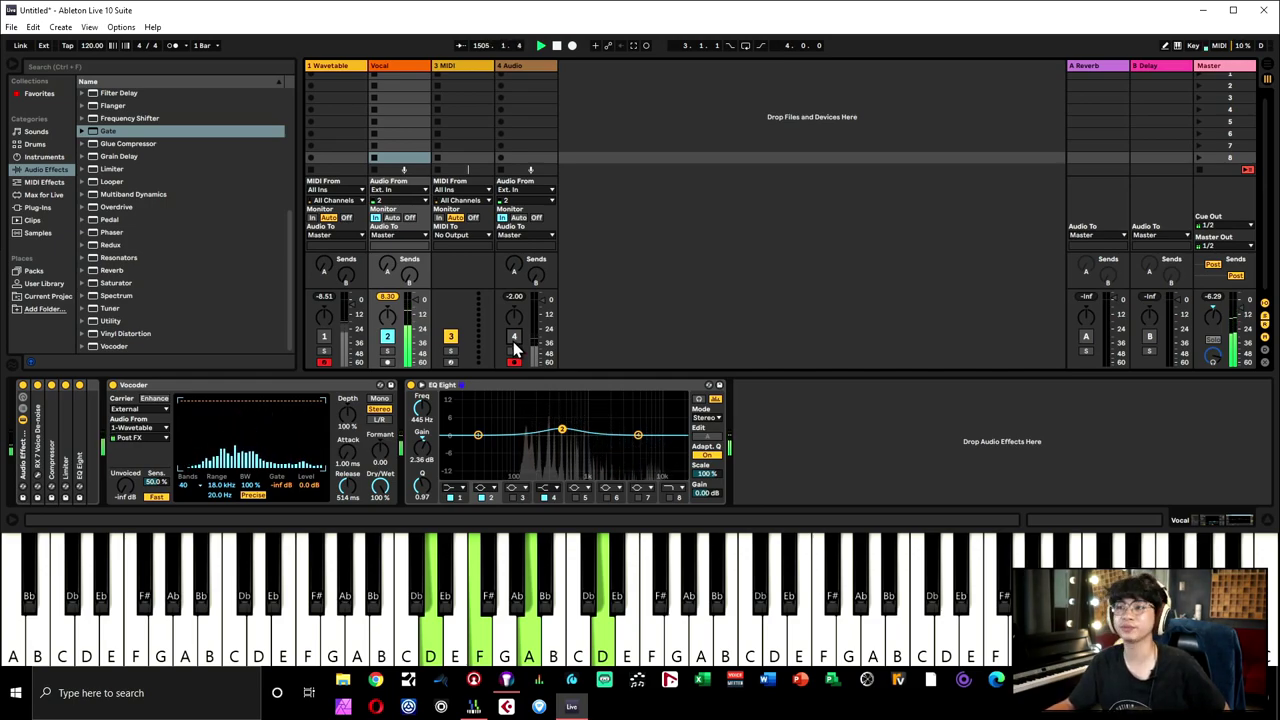
left_click(513, 340)
- Try the Vocoder's depth at 200% with the 4 Audio track temporarily deactivated, and restore the depth to 100%
left_click_drag(347, 413, 347, 370)
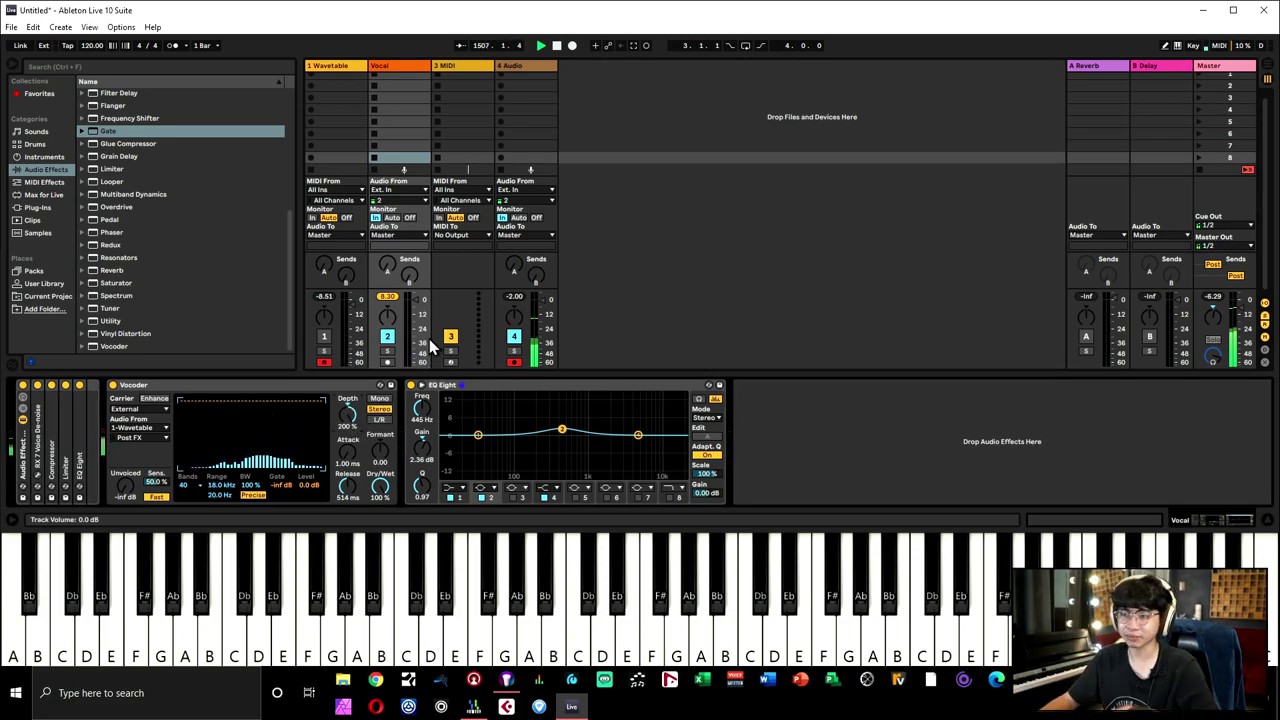
left_click(516, 338)
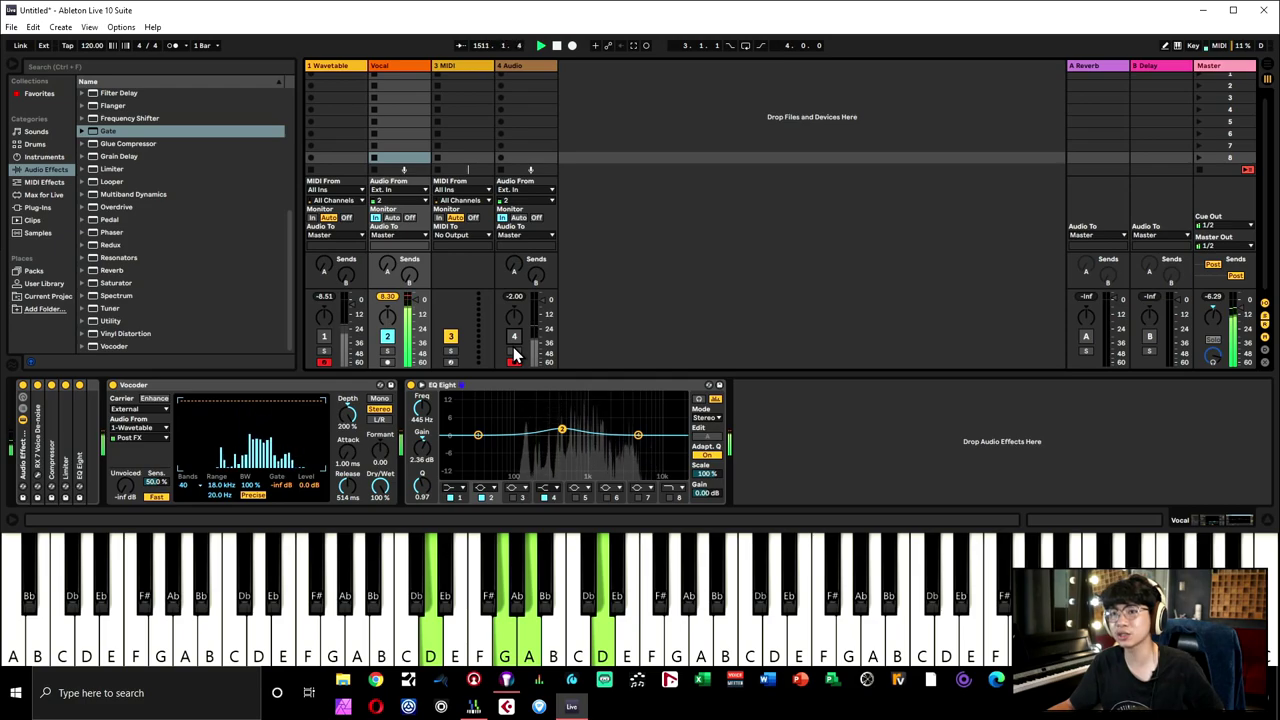
left_click(513, 340)
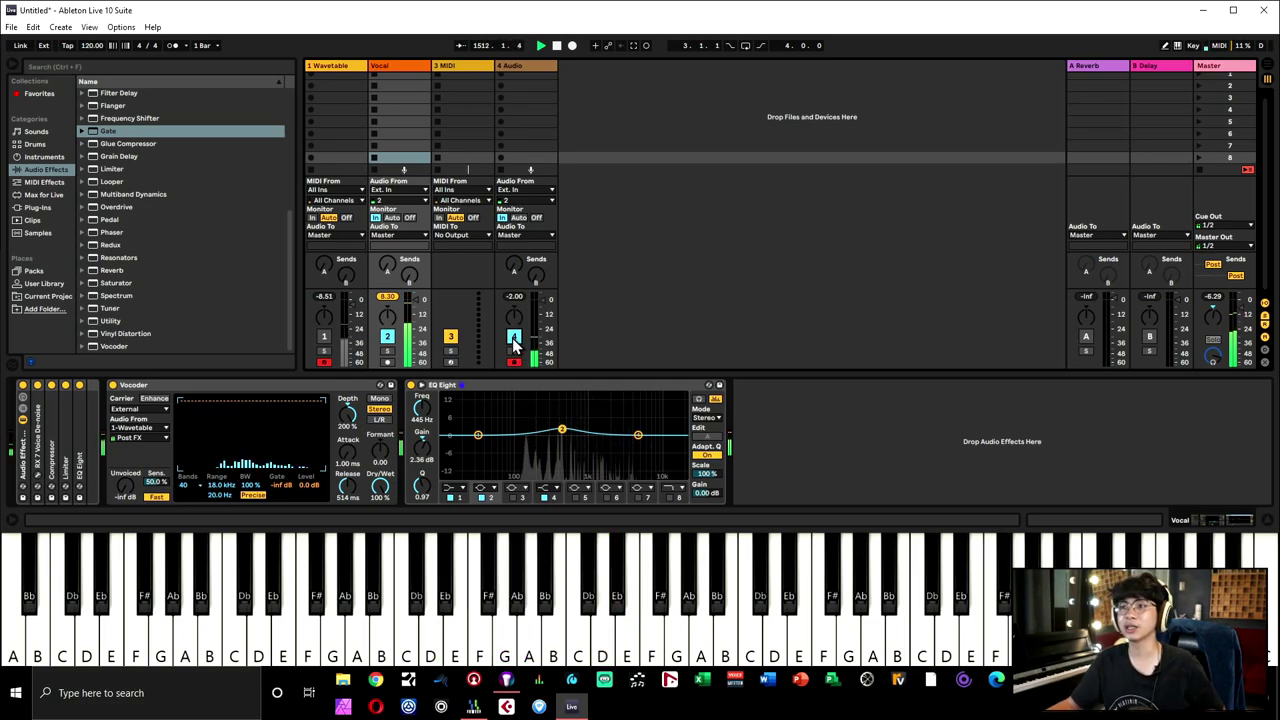
left_click_drag(348, 411, 352, 420)
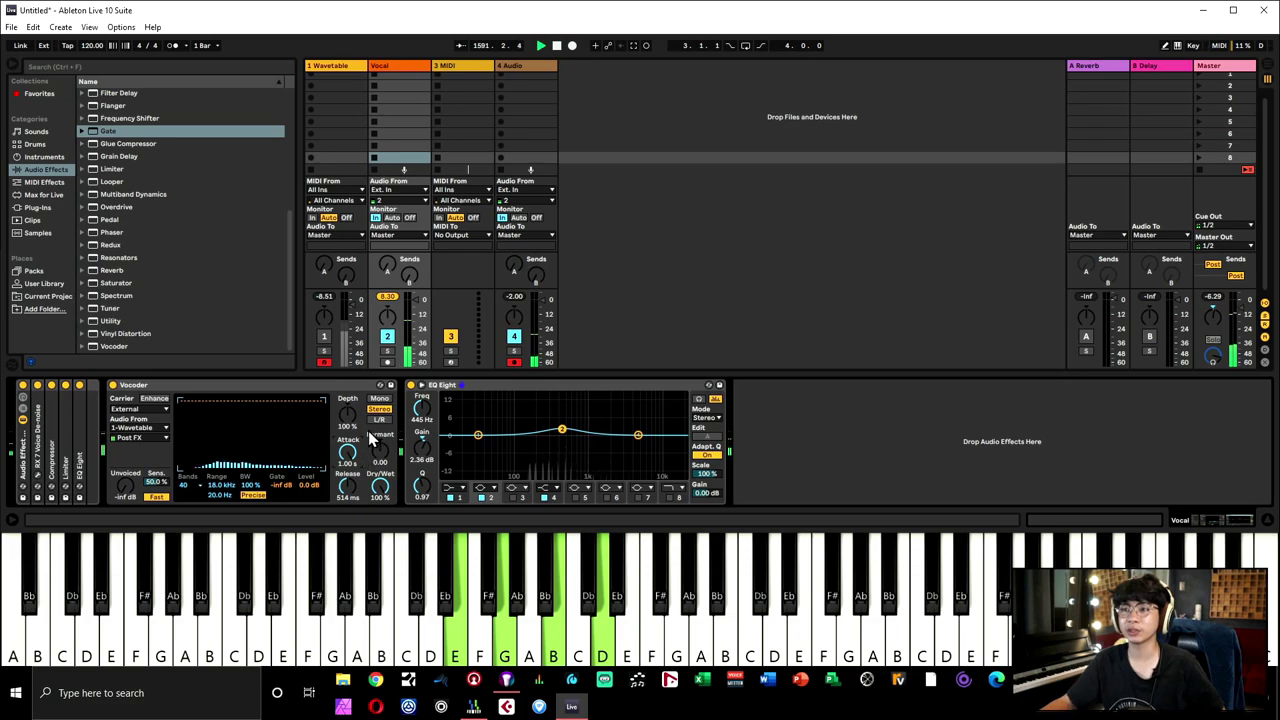
- Restore the Vocoder's attack to 1.00 ms and audition a 1.95 s release with the 4 Audio track temporarily deactivated
left_click_drag(348, 452, 357, 458)
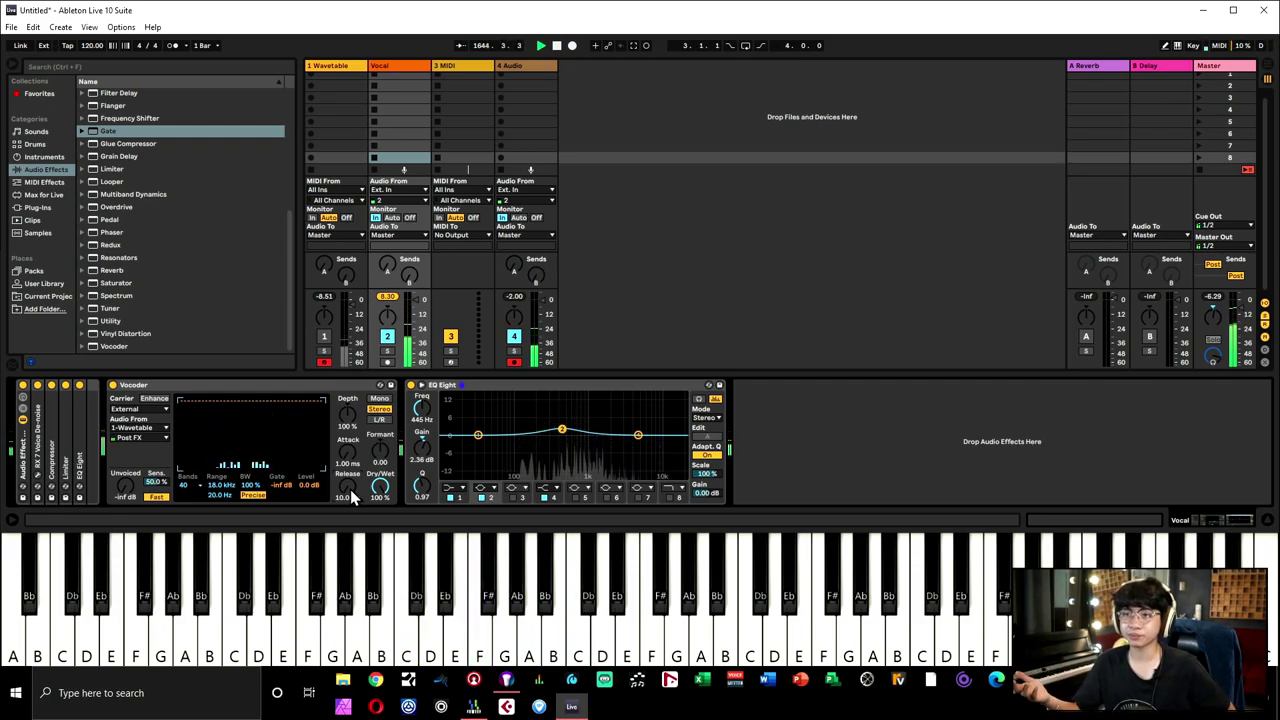
left_click_drag(350, 489, 350, 455)
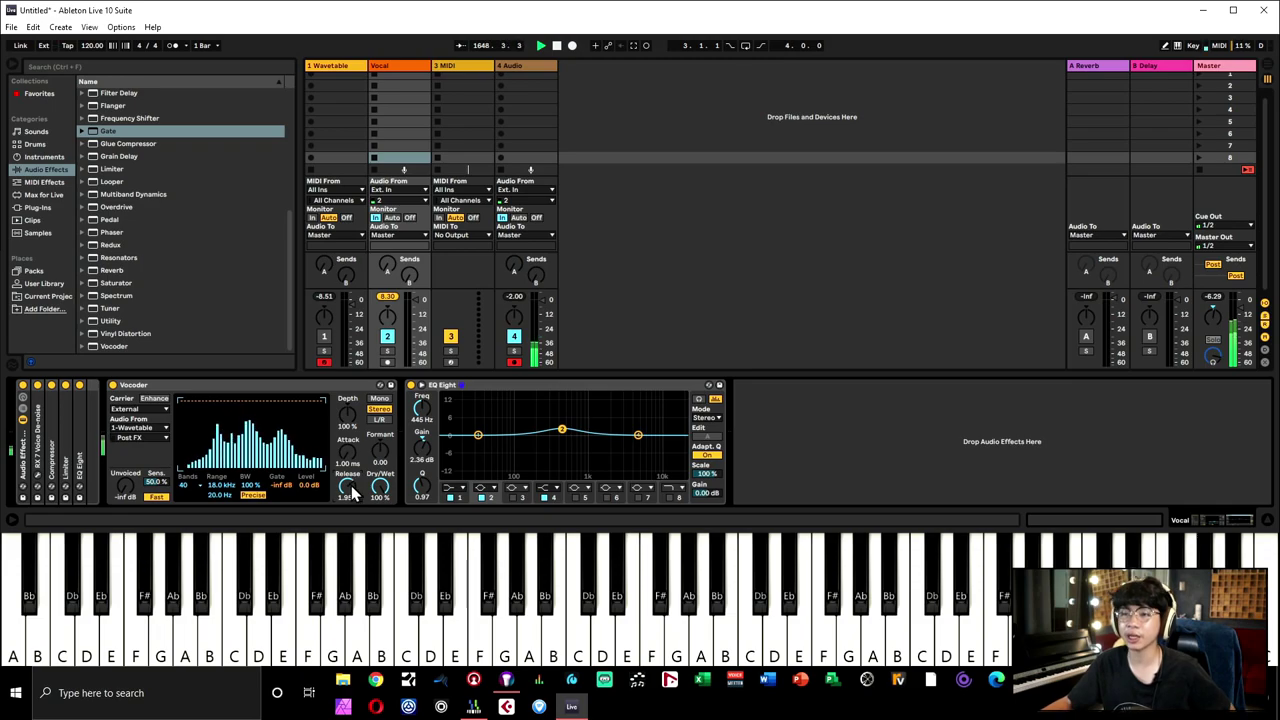
left_click(514, 337)
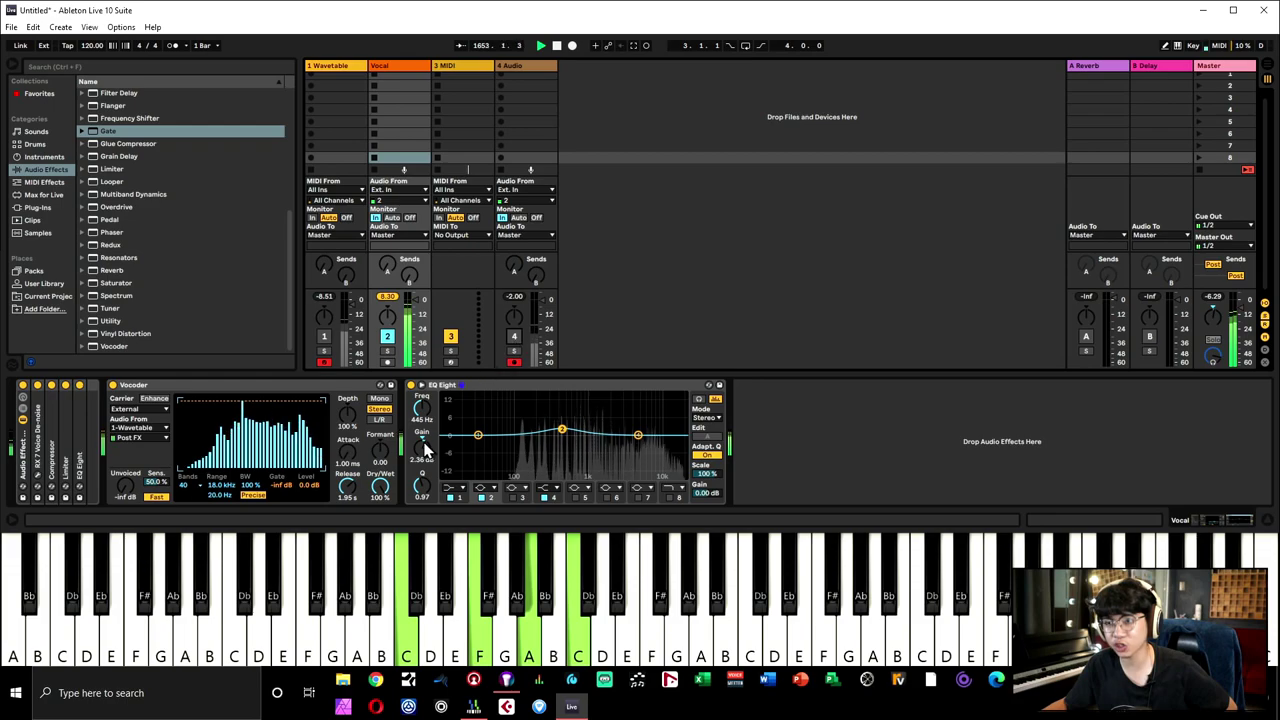
left_click(514, 337)
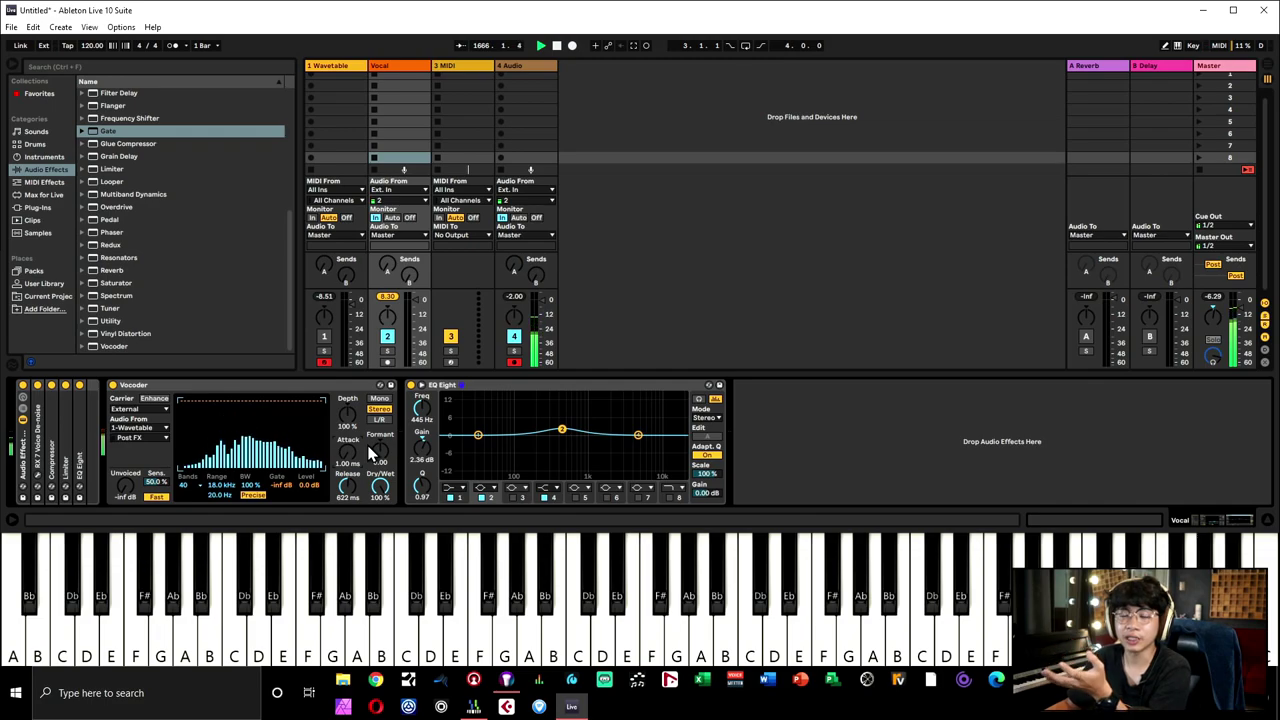
- Set the Vocoder's attack to 3.16 ms and deactivate the 4 Audio track to audition it
left_click_drag(353, 459, 353, 442)
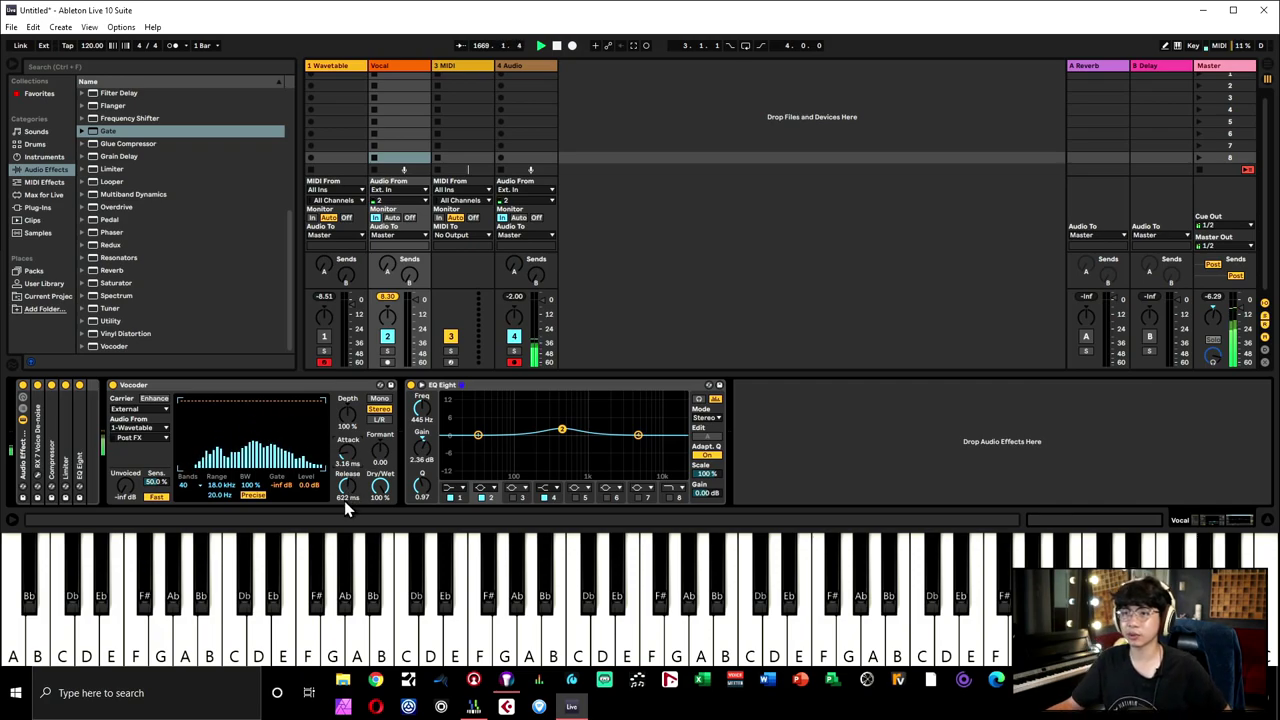
left_click(514, 337)
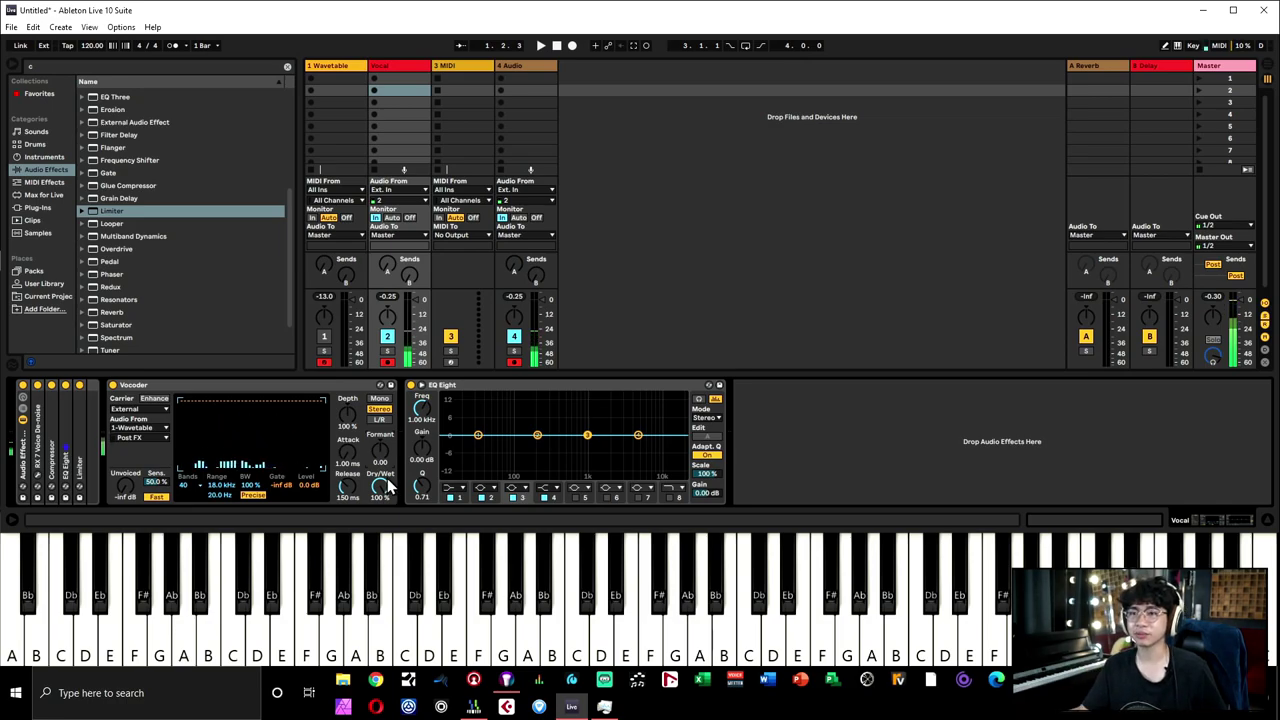
- Compare the Vocoder's dry/wet at 0% and 100% with the 4 Audio track temporarily deactivated, leaving it at 100%
left_click_drag(380, 485, 380, 530)
left_click(514, 337)
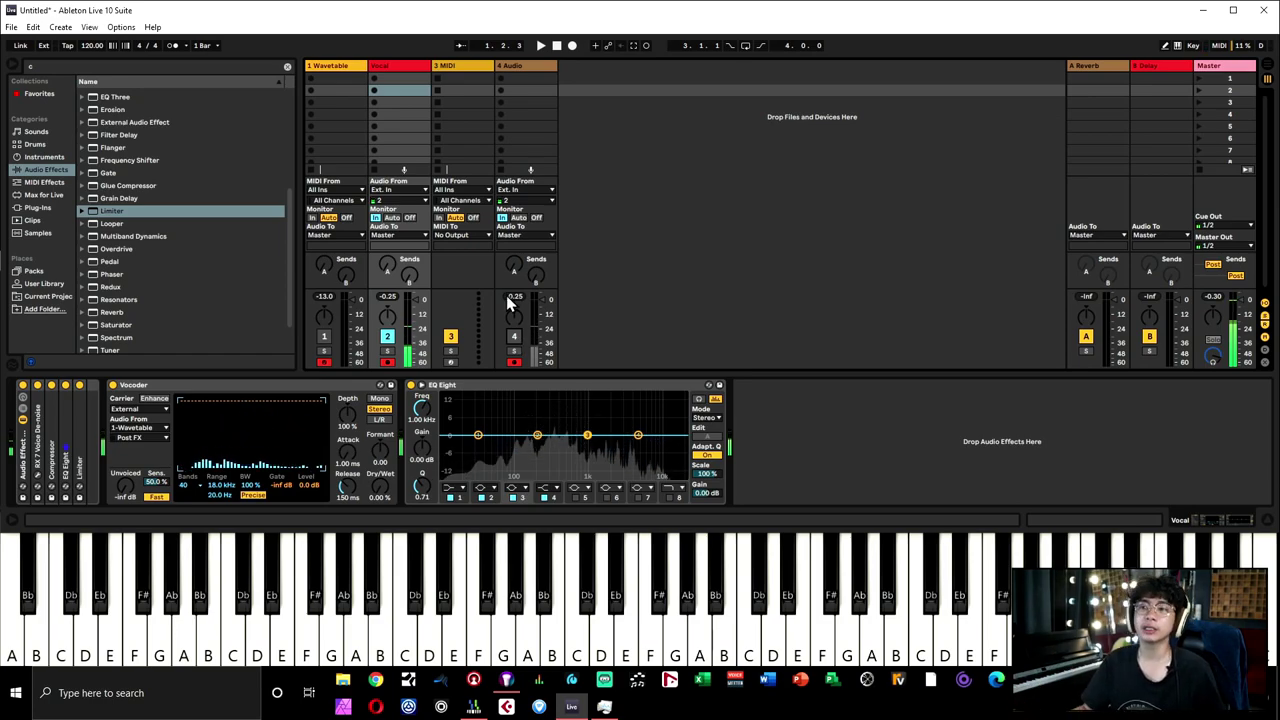
left_click(380, 500)
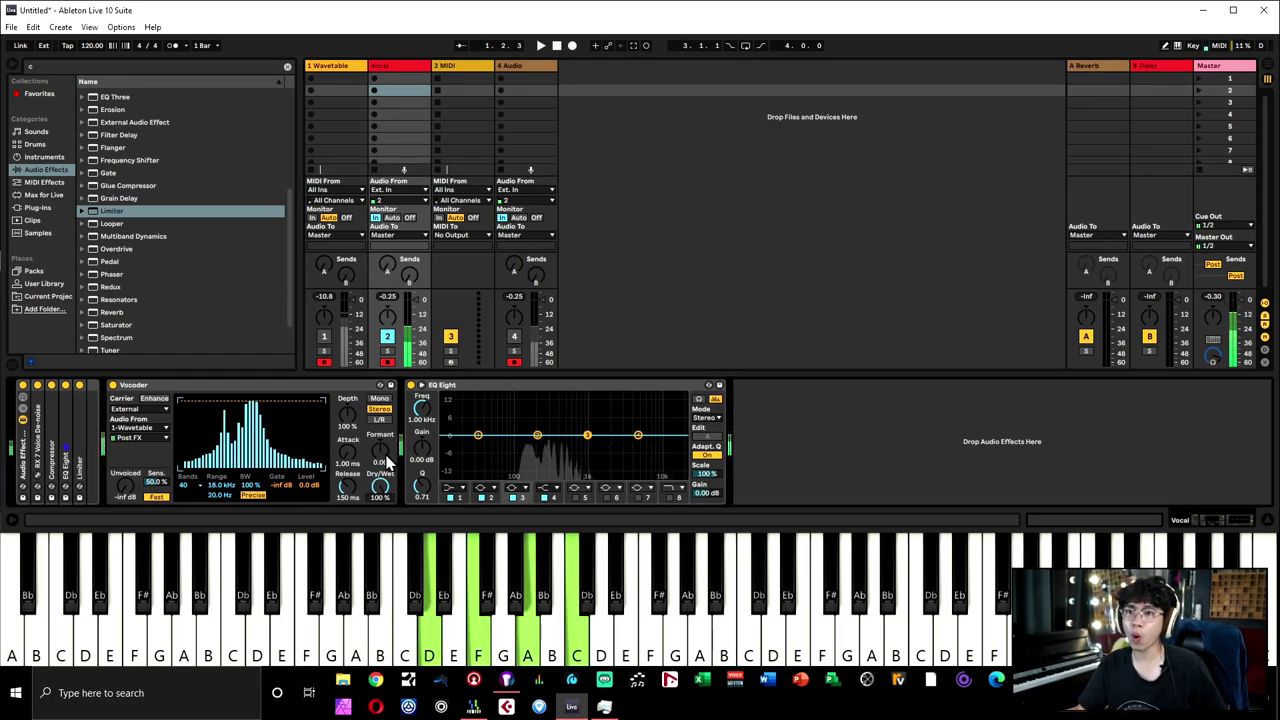
left_click_drag(380, 485, 380, 495)
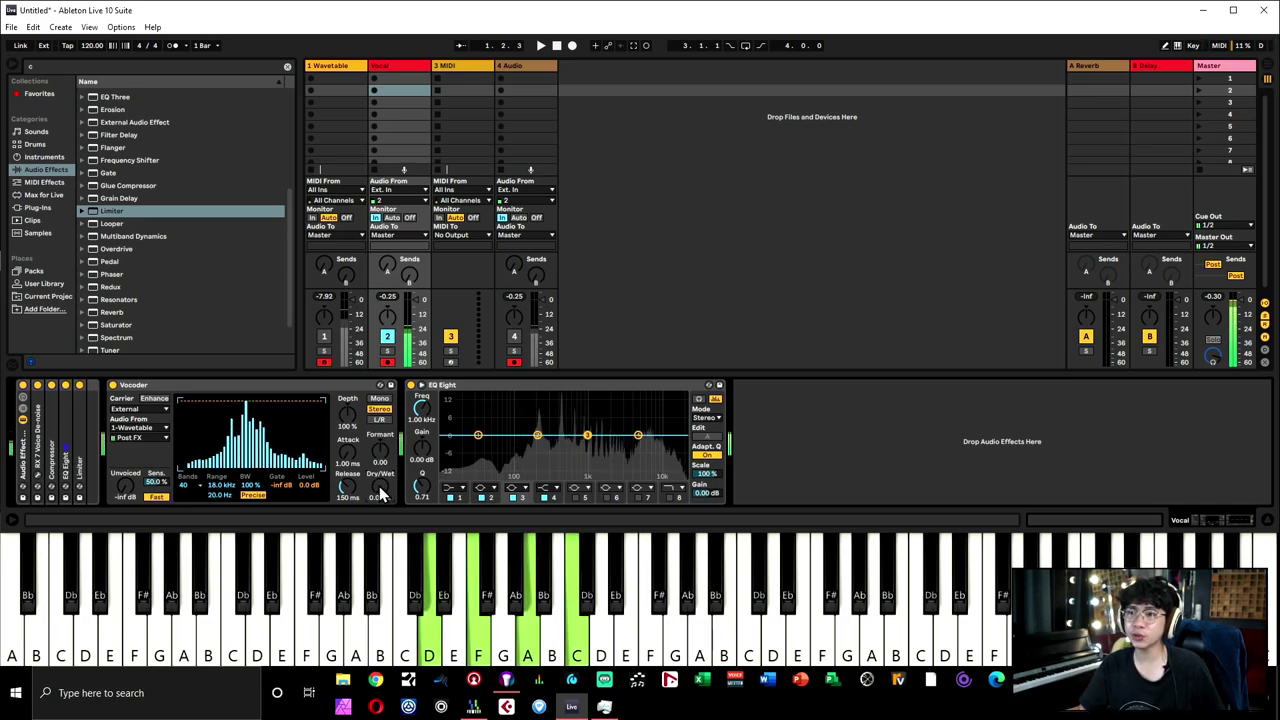
left_click_drag(379, 486, 380, 470)
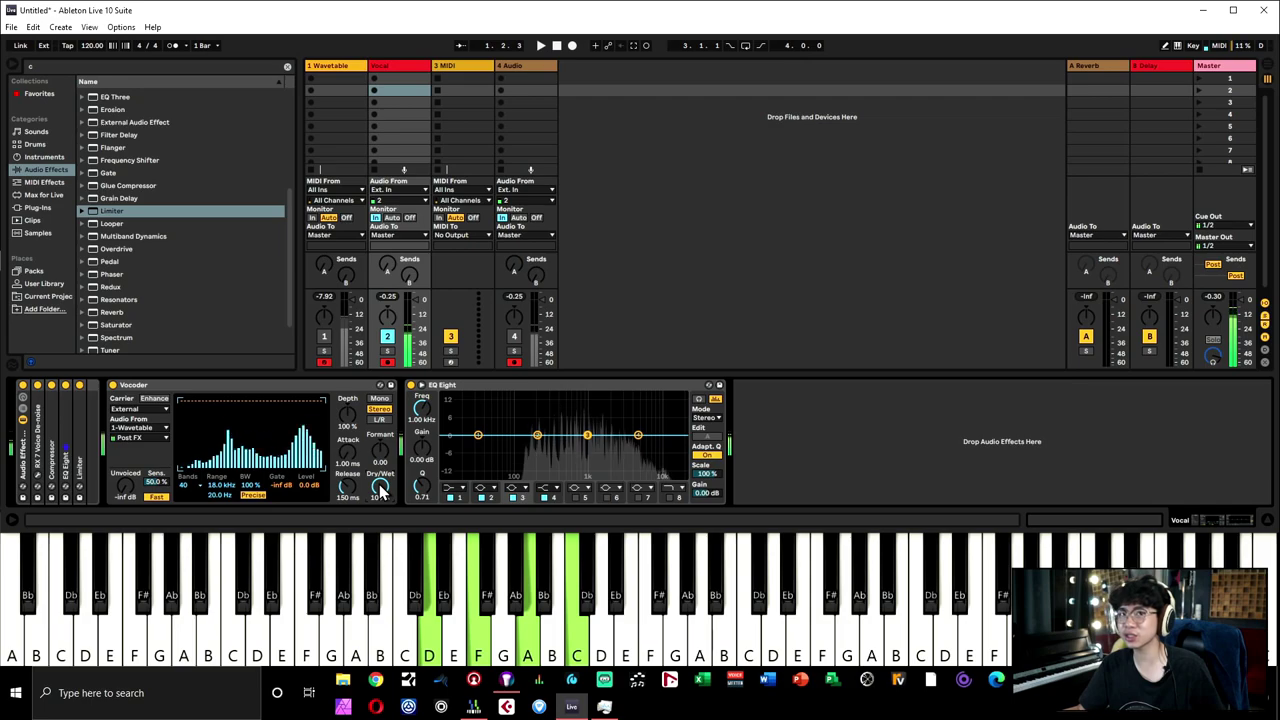
left_click(514, 337)
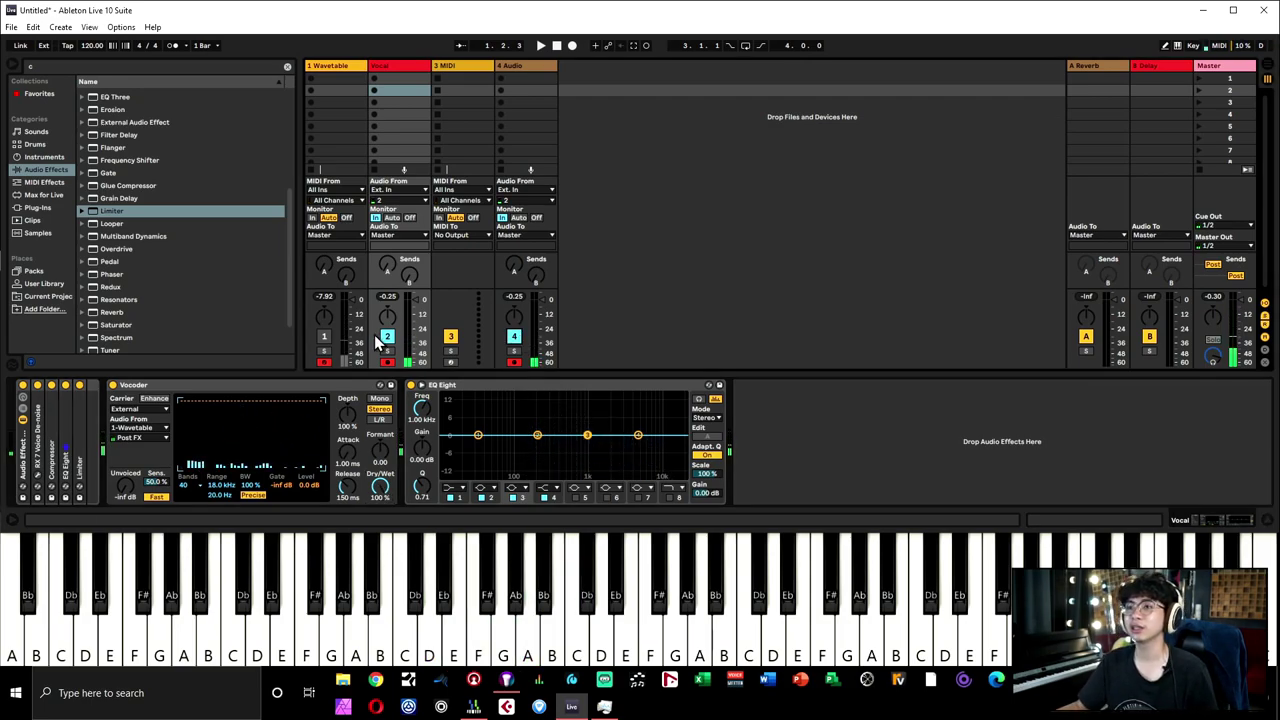